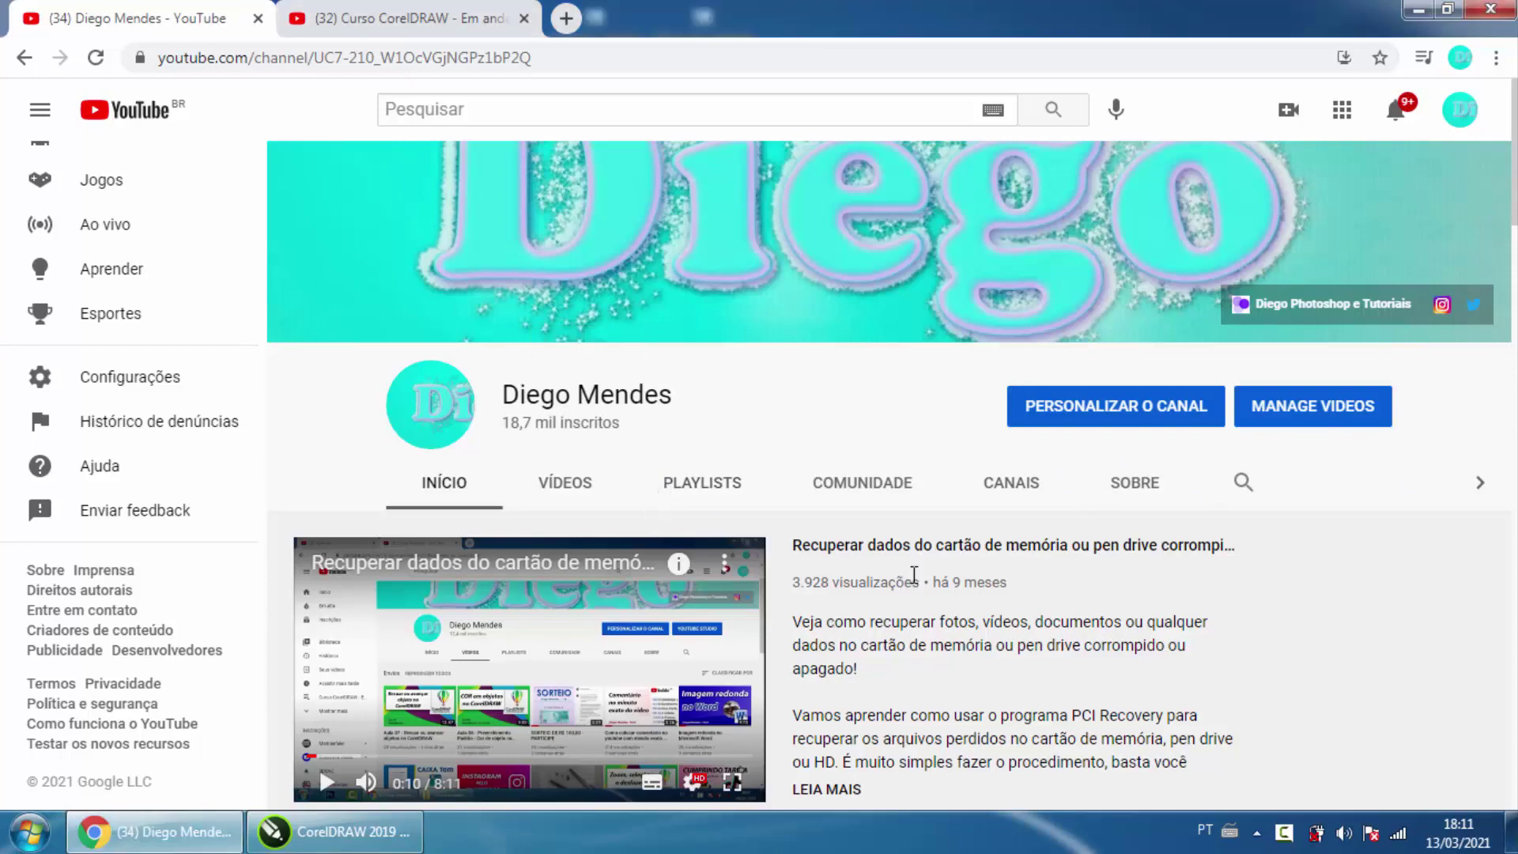
- Look through the YouTube channel's home page for the "Curso CorelDRAW - Em andamento" section
scroll(901, 565, "down", 10)
scroll(826, 514, "down", 7)
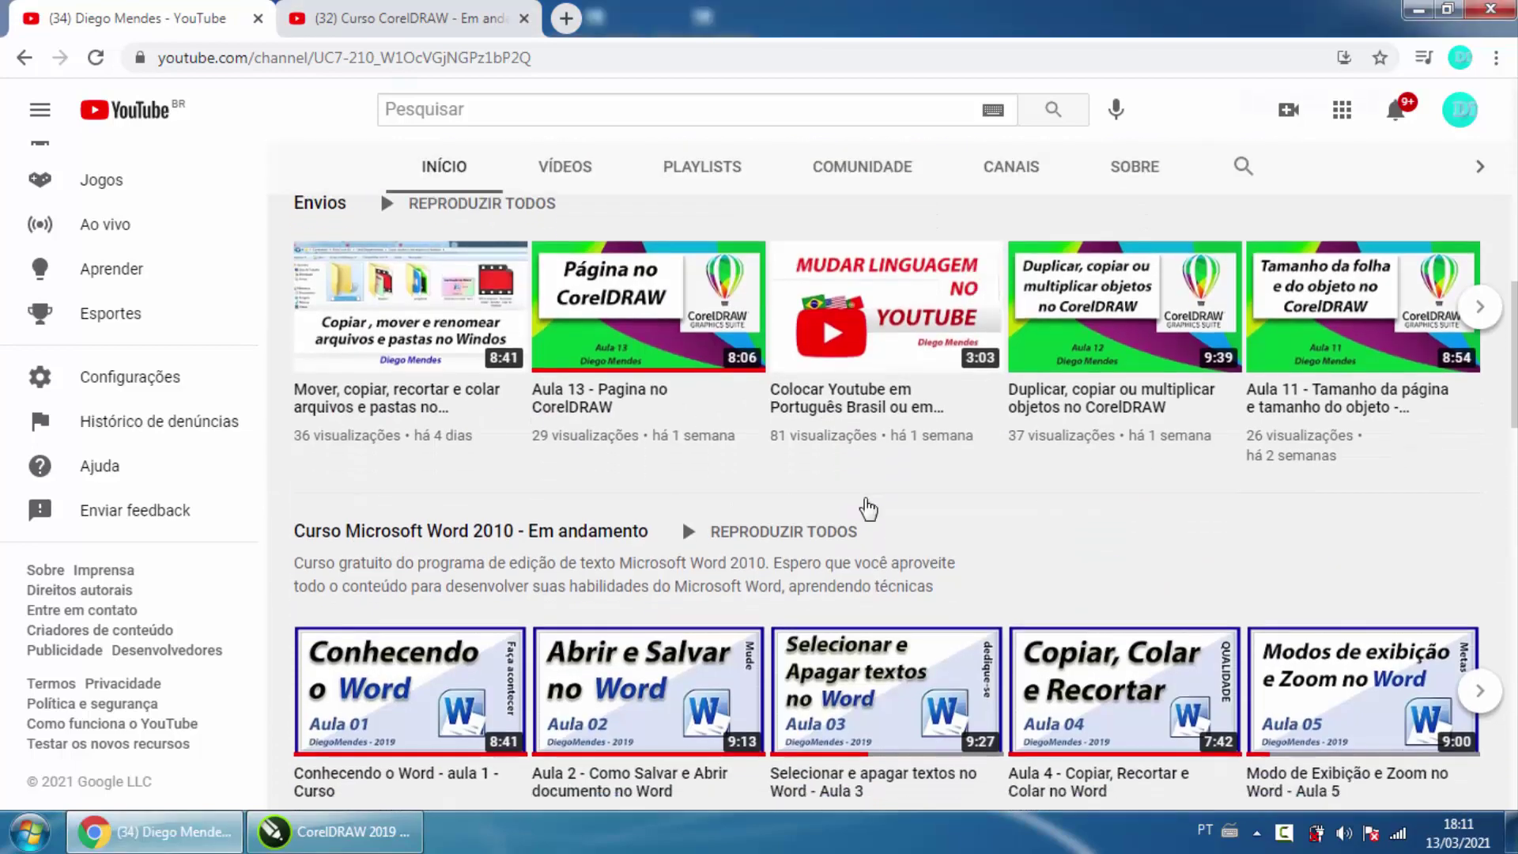
scroll(814, 575, "down", 7)
scroll(594, 414, "up", 4)
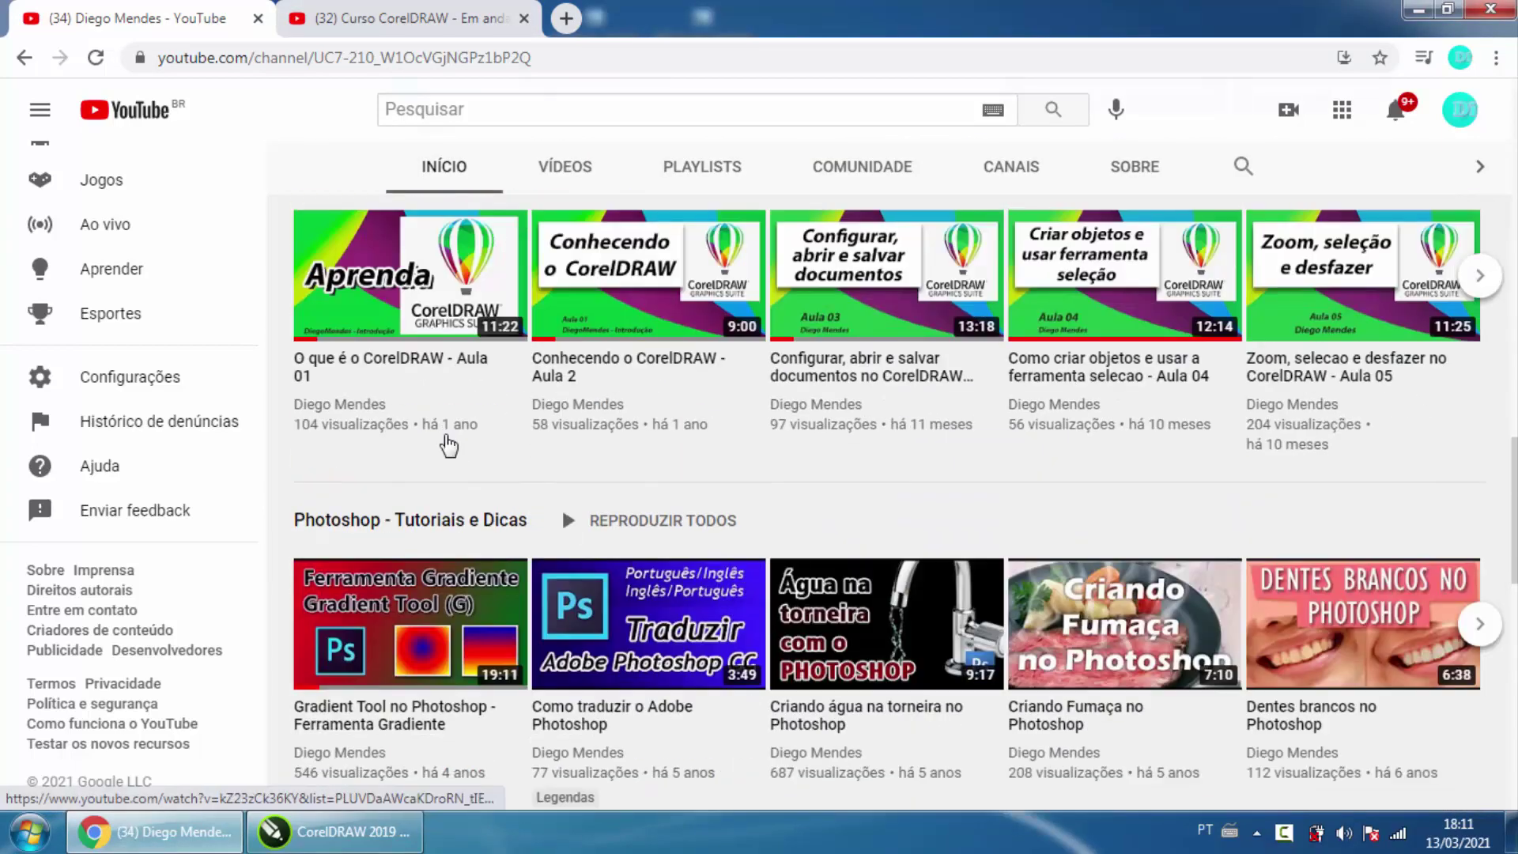
scroll(507, 372, "up", 3)
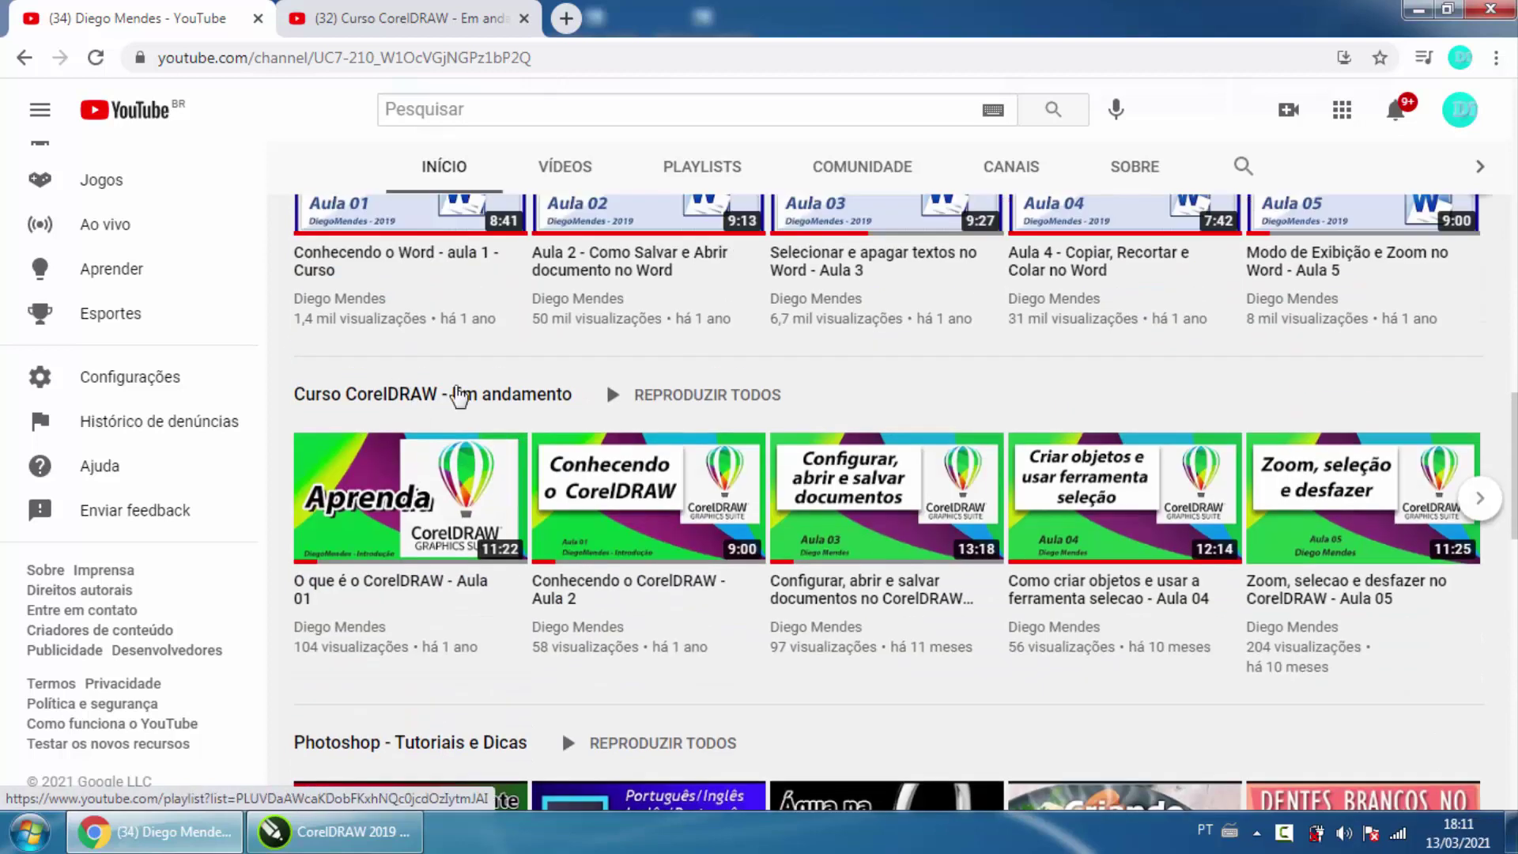
- Review the lesson list in the already open "Curso CorelDRAW - Em andamento" playlist, from Aula 01 to Aula 13
key("ctrl+Tab")
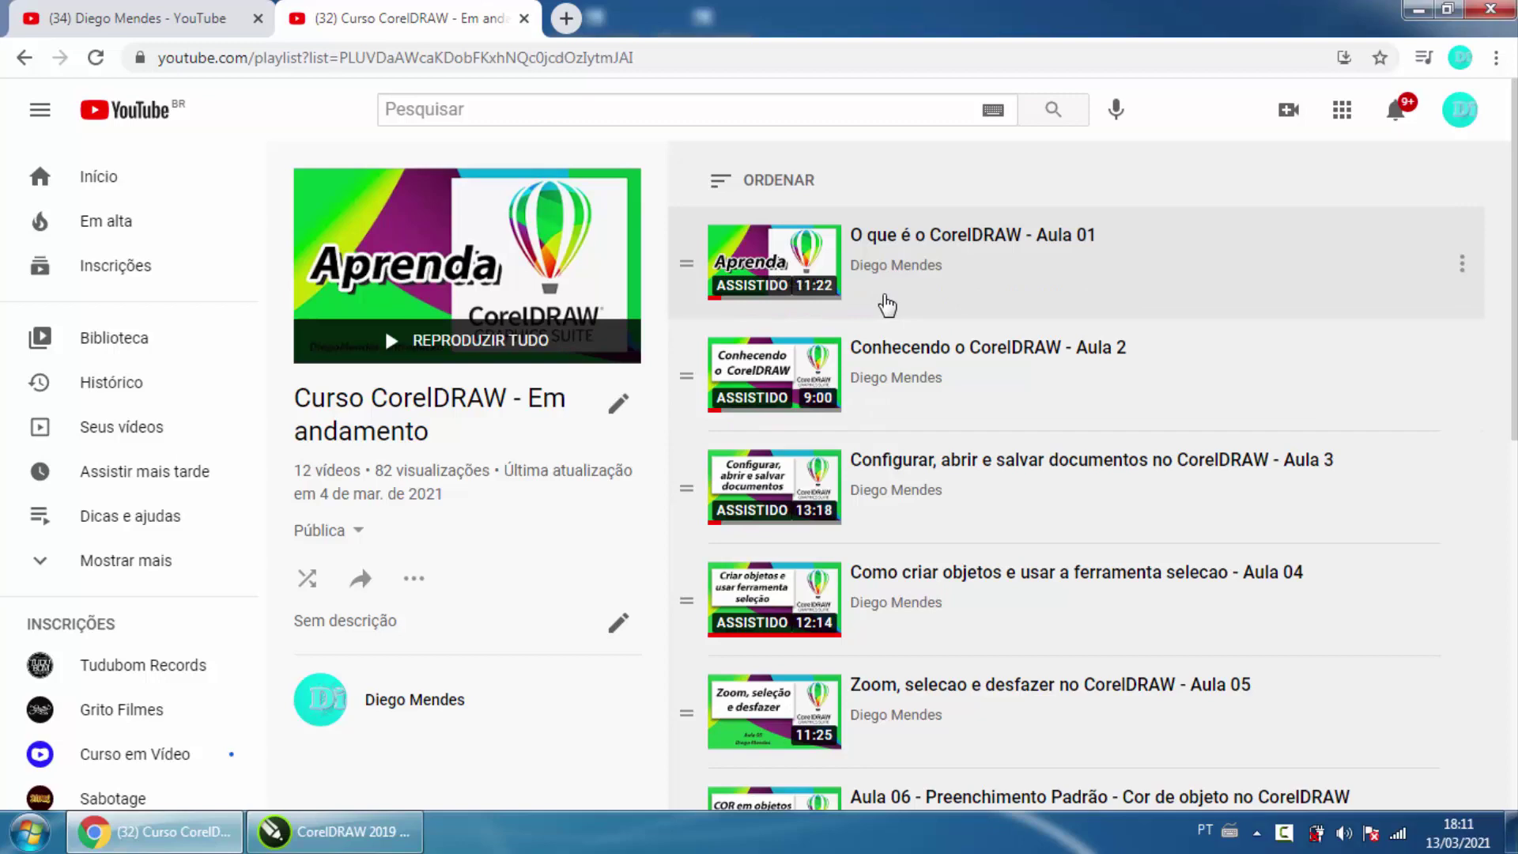
scroll(16, 395, "down", 10)
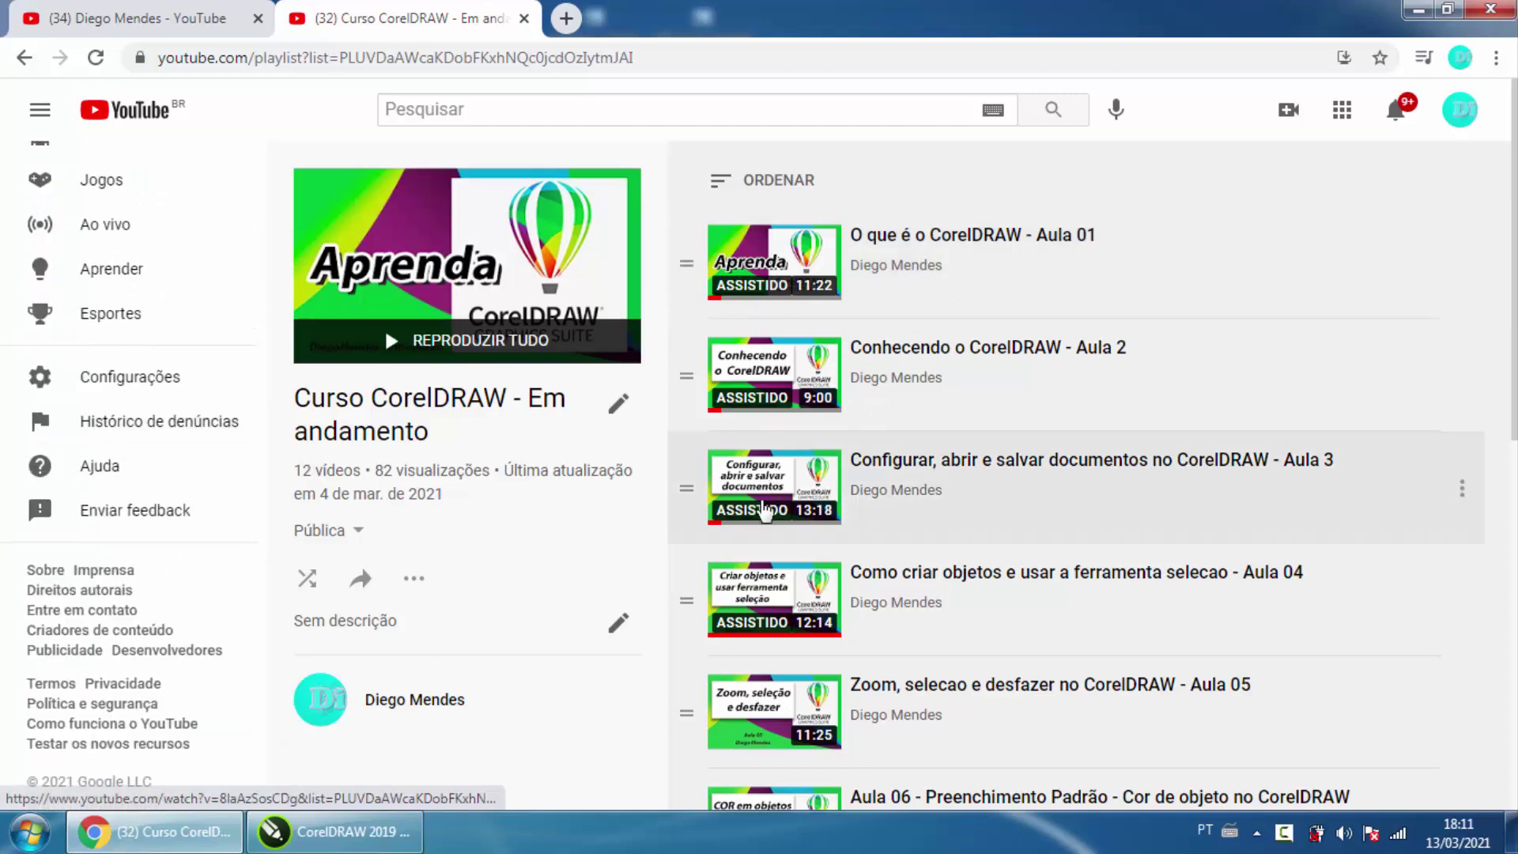
scroll(980, 529, "down", 9)
scroll(962, 601, "up", 3)
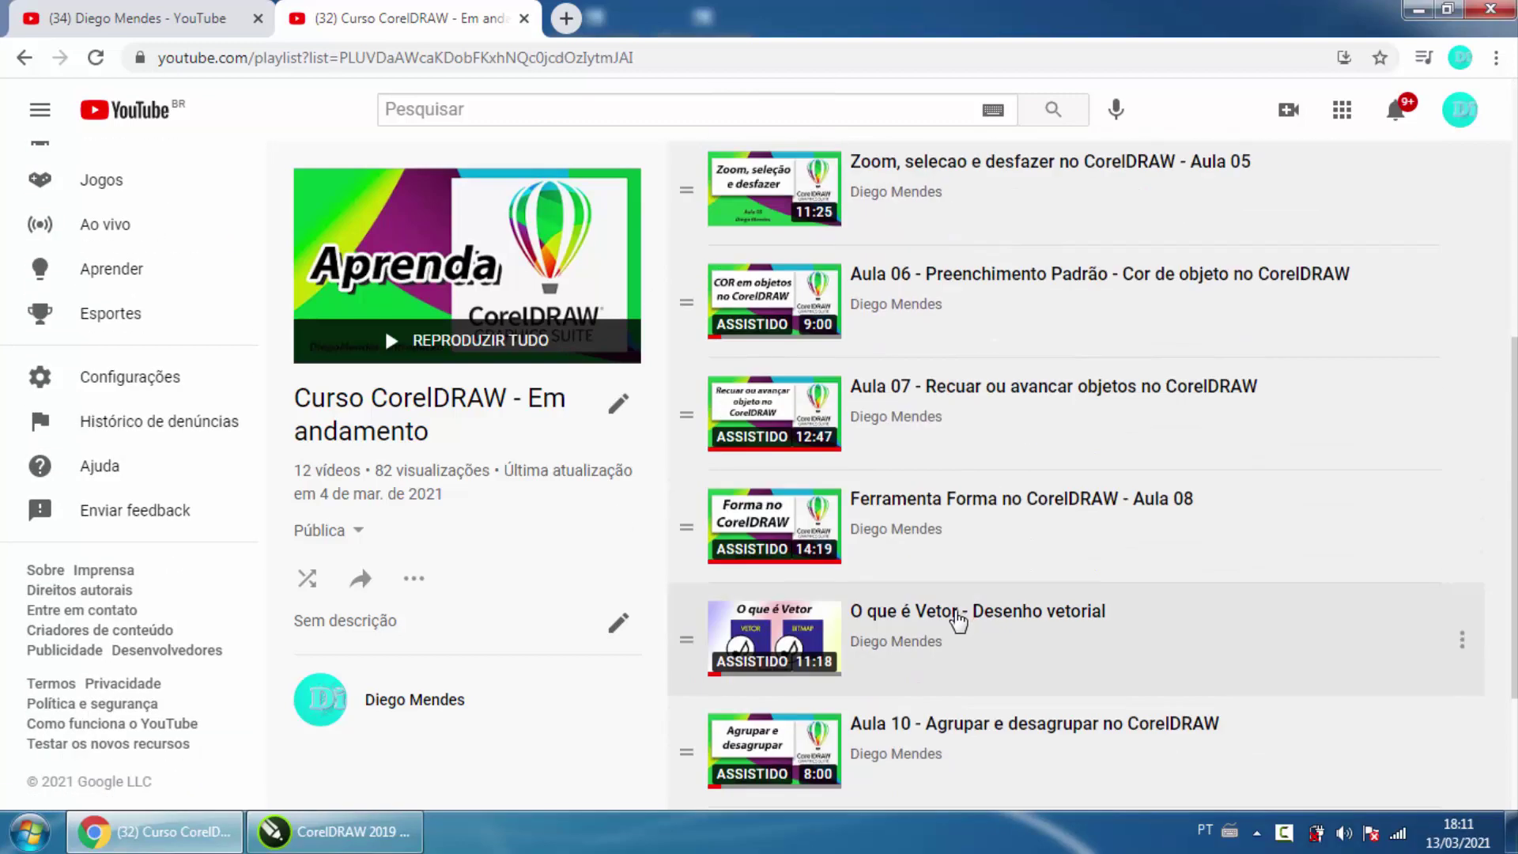
scroll(958, 620, "down", 3)
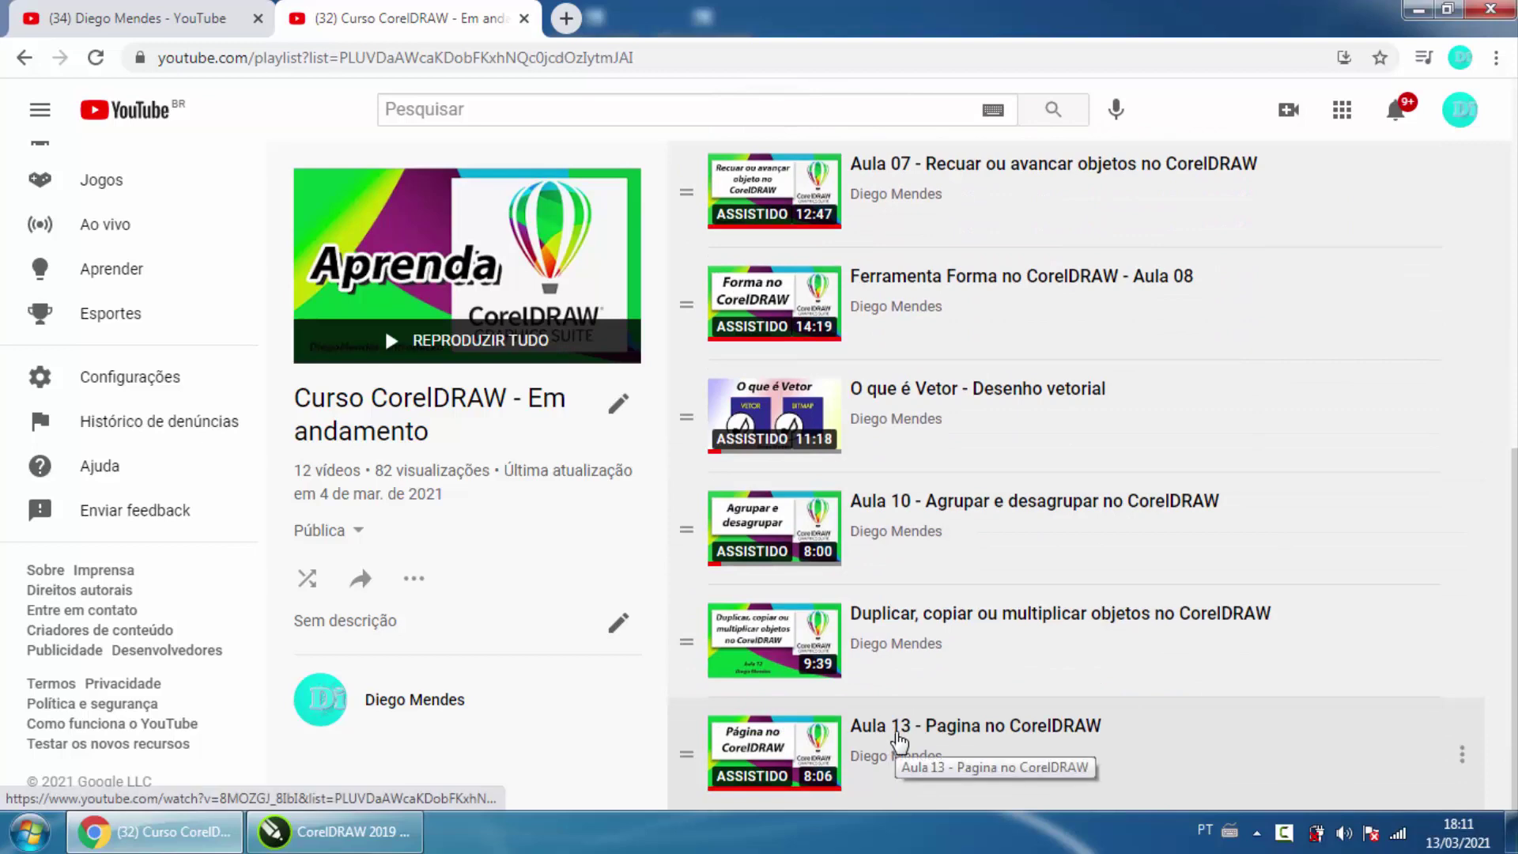
scroll(878, 711, "up", 9)
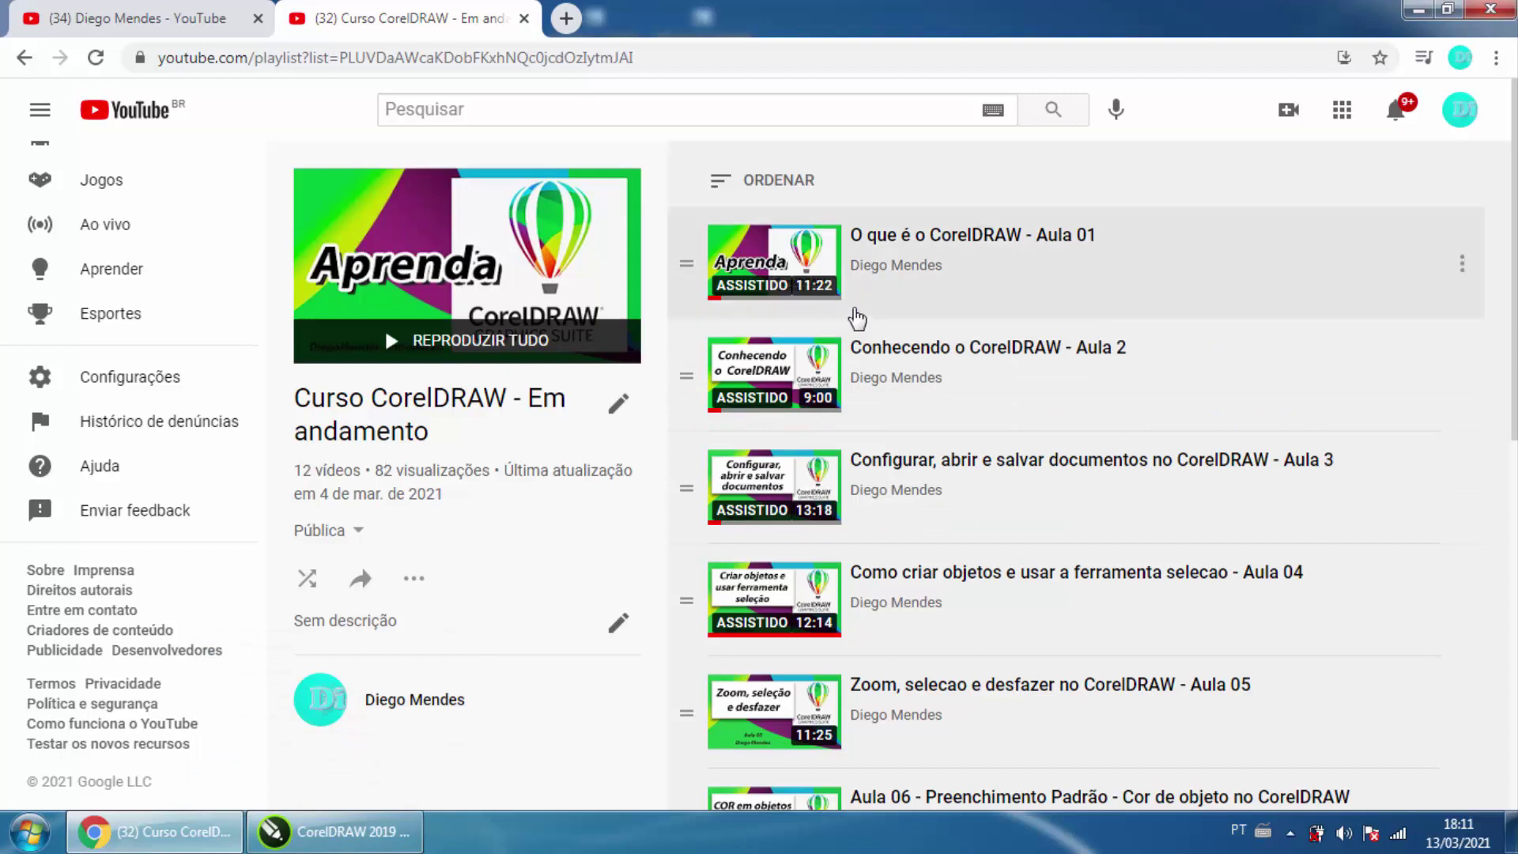
scroll(1010, 301, "down", 1)
scroll(999, 329, "down", 7)
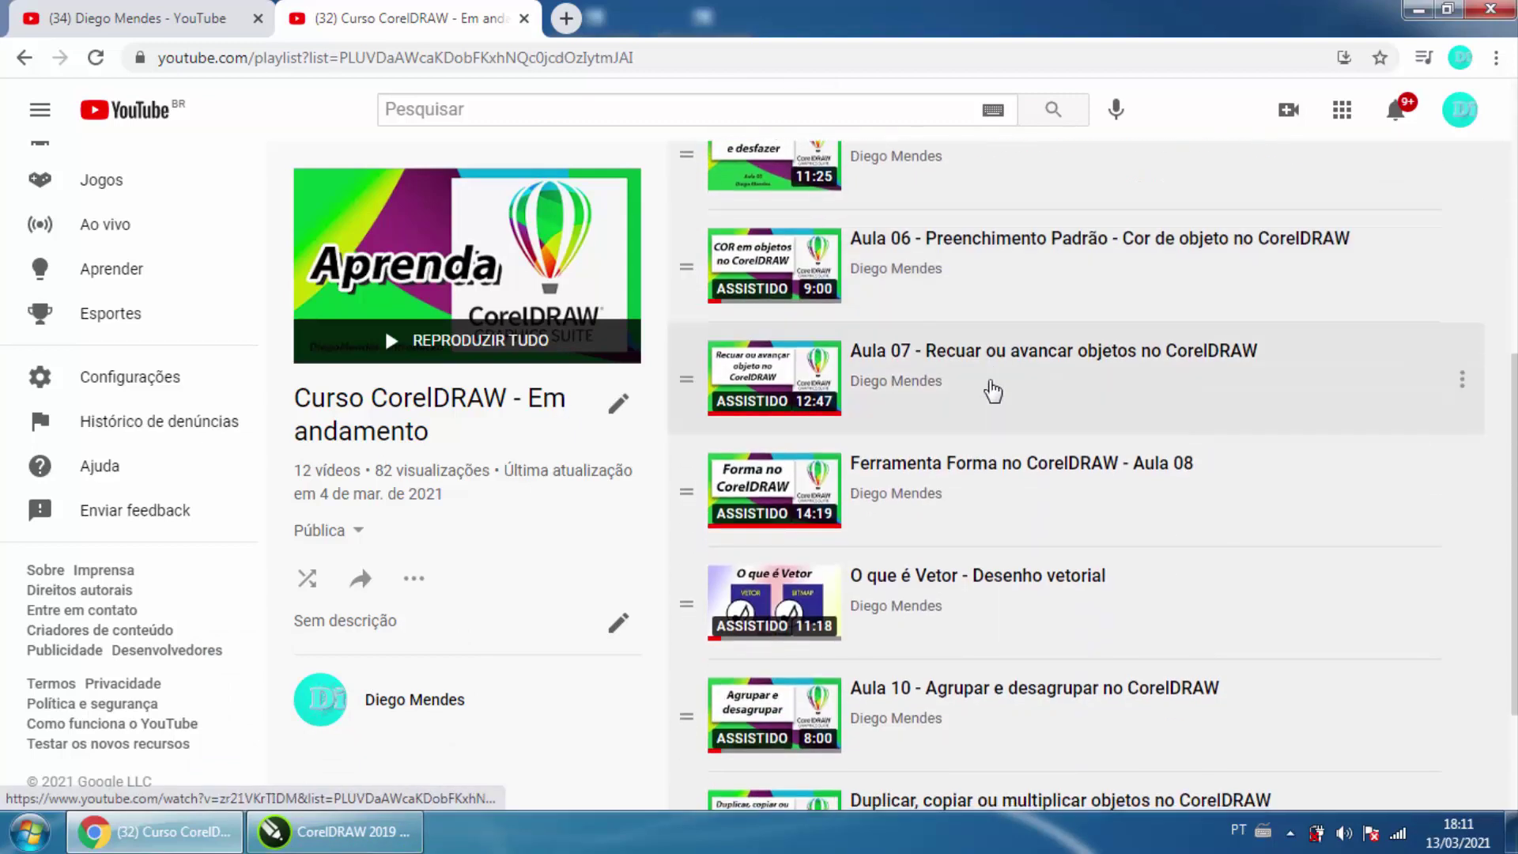
scroll(993, 430, "up", 8)
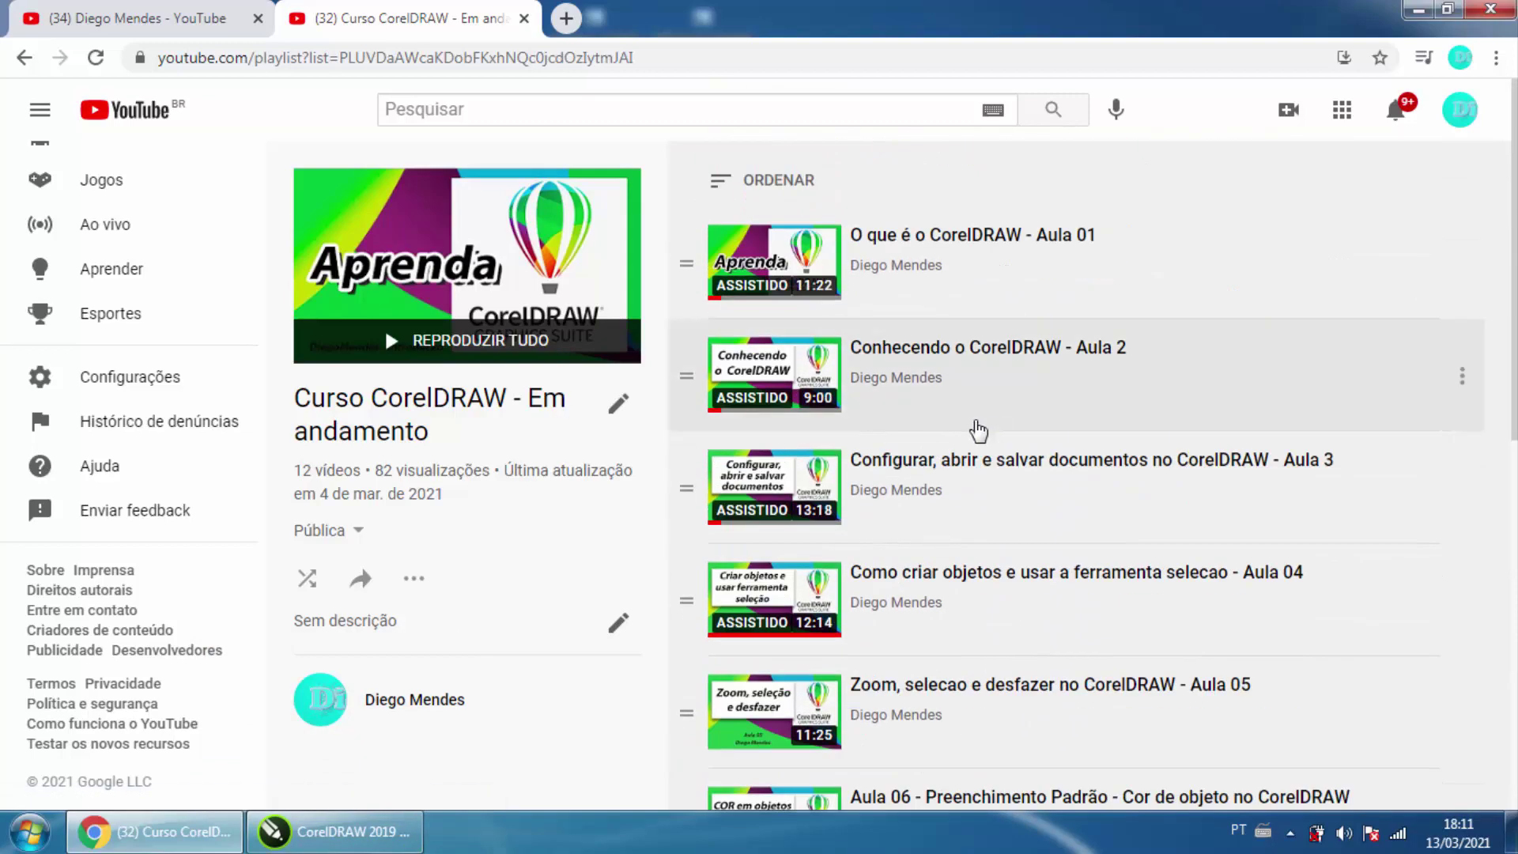
- Switch to CorelDRAW and create a new one-page A4 portrait document in millimetres with CMYK colours and 300 dpi
left_click(334, 832)
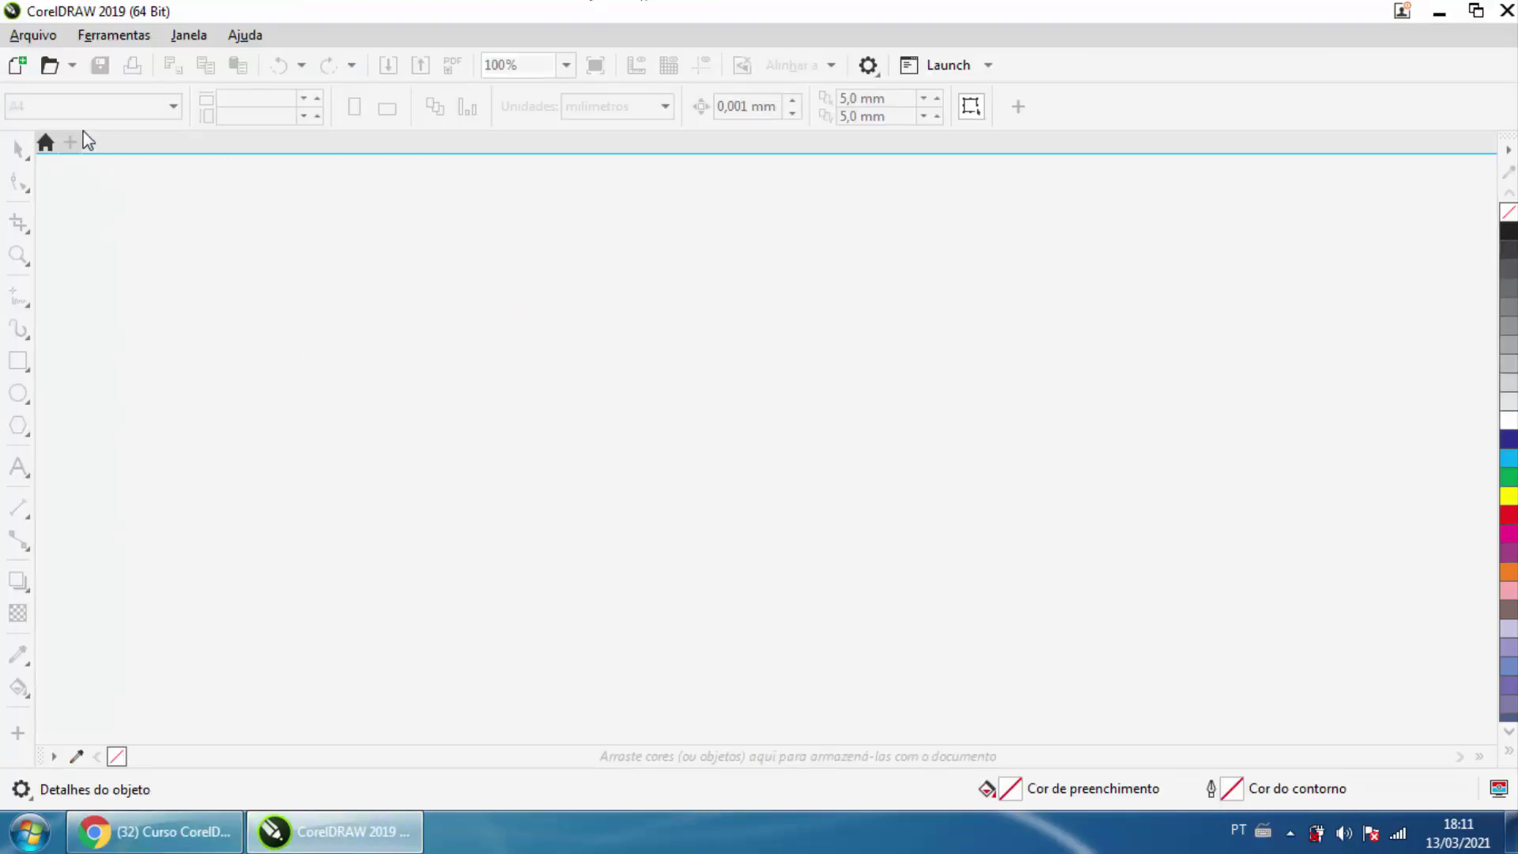
left_click(32, 34)
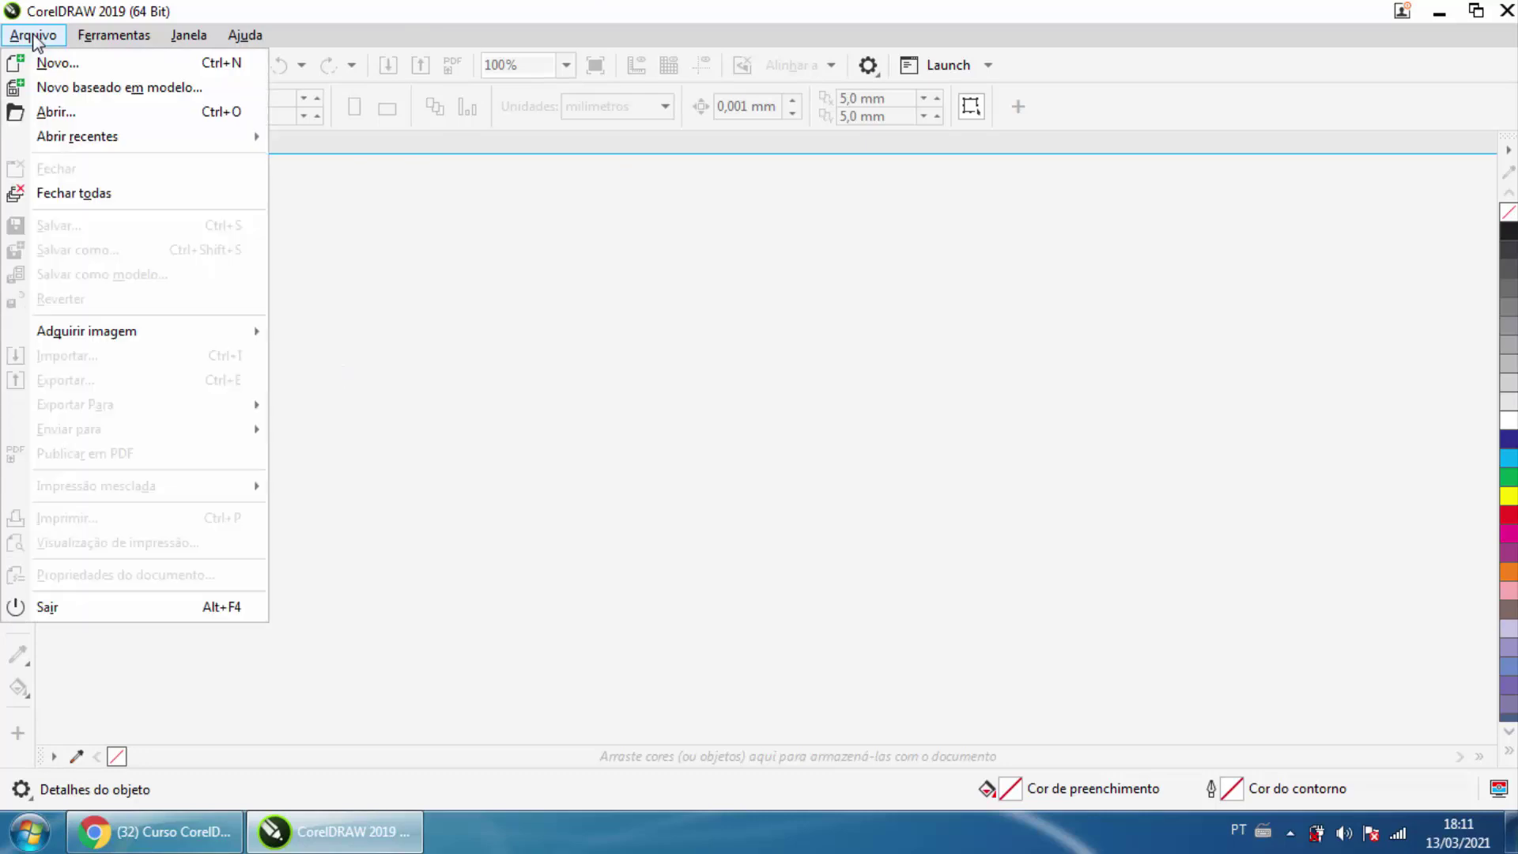
left_click(69, 70)
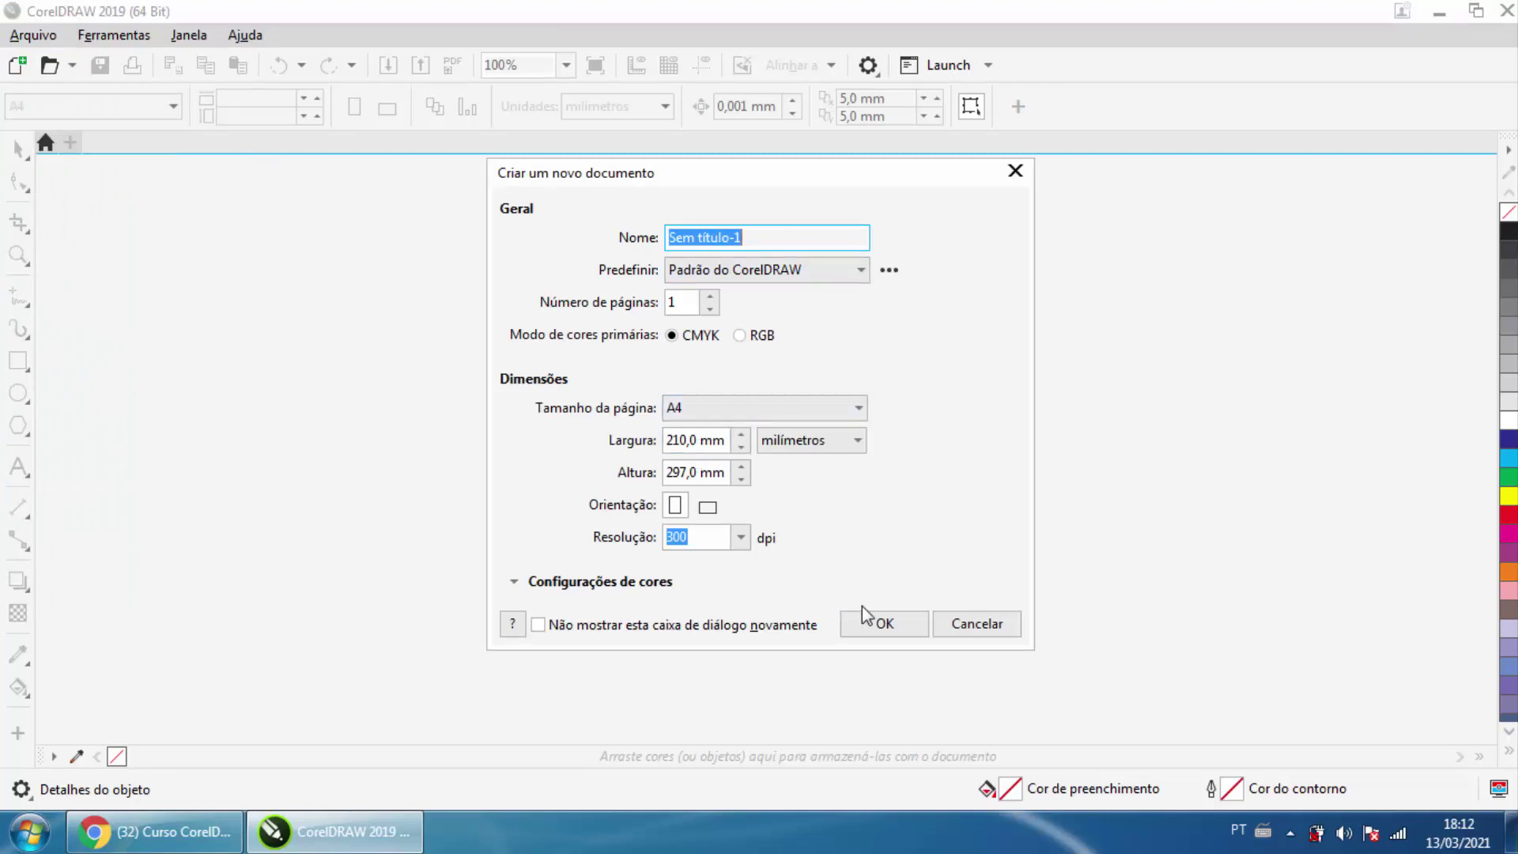
left_click(880, 625)
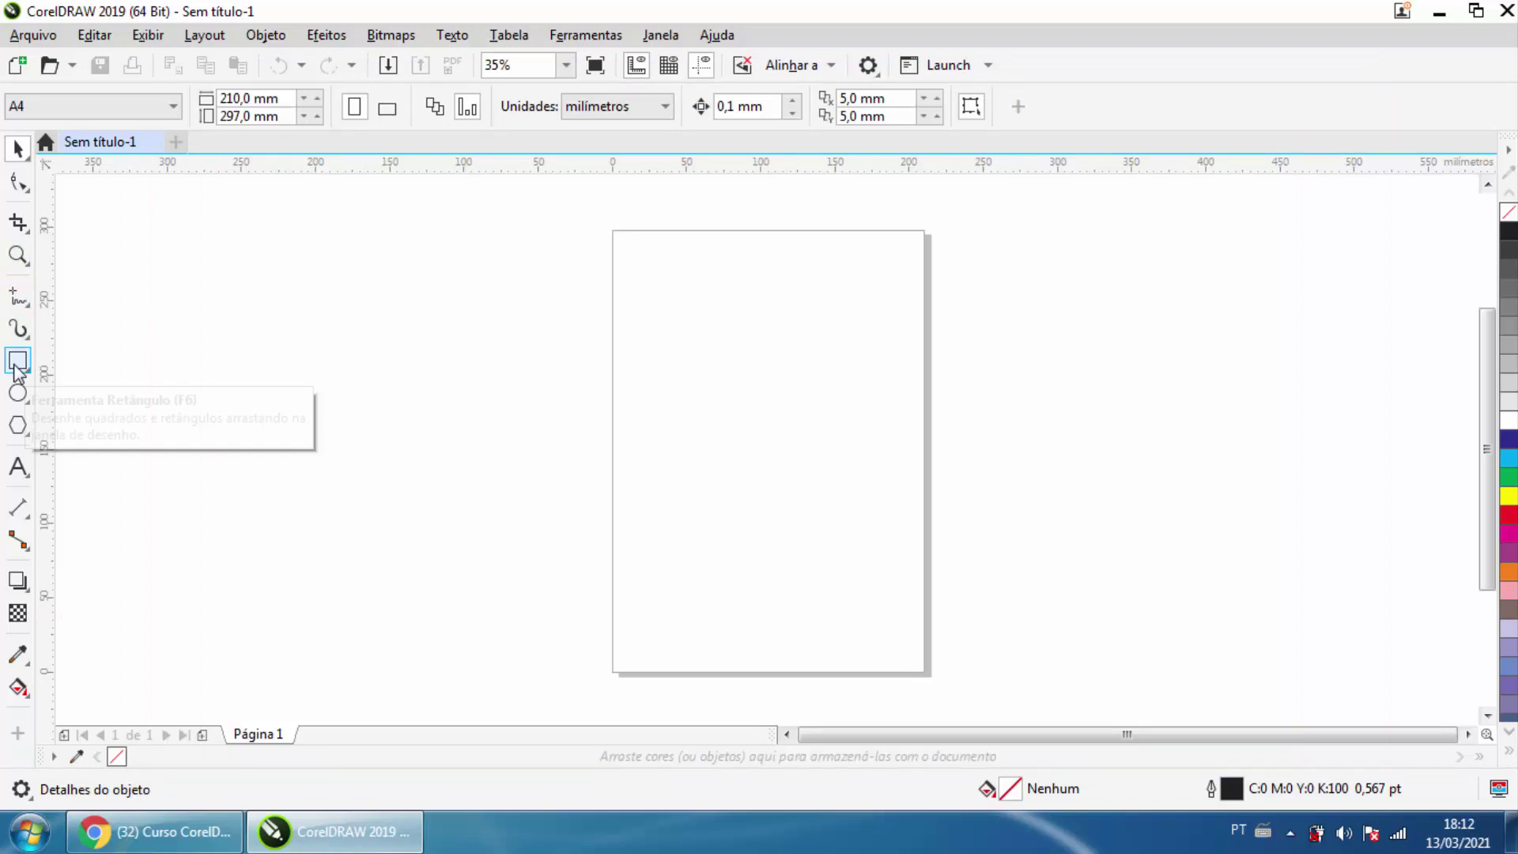
- Draw a rectangle about 137 by 92 mm in the upper part of the page
left_click(16, 364)
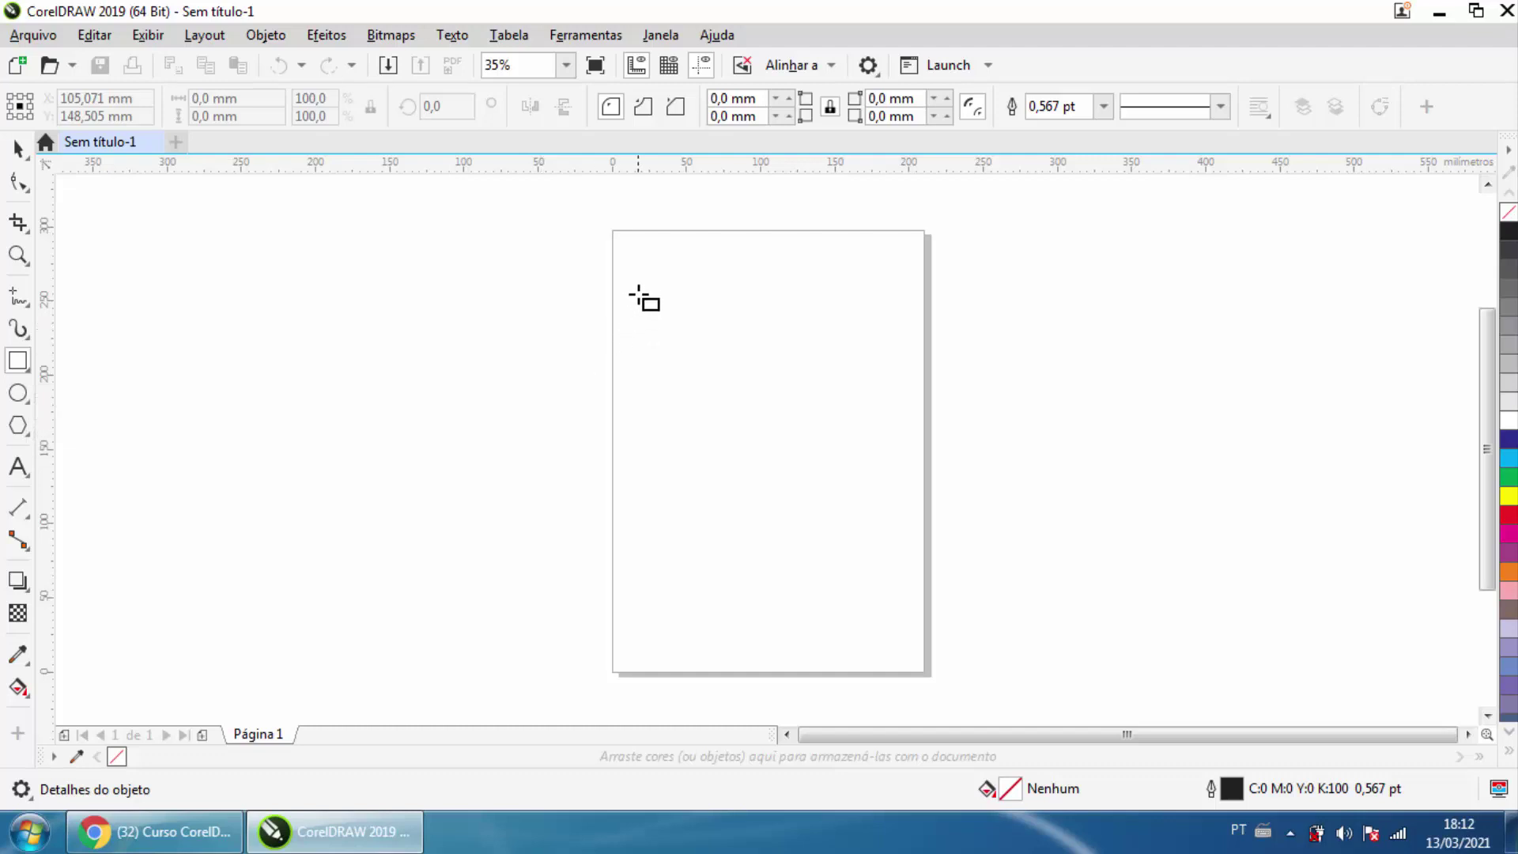
left_click_drag(634, 260, 837, 396)
scroll(752, 342, "up", 2)
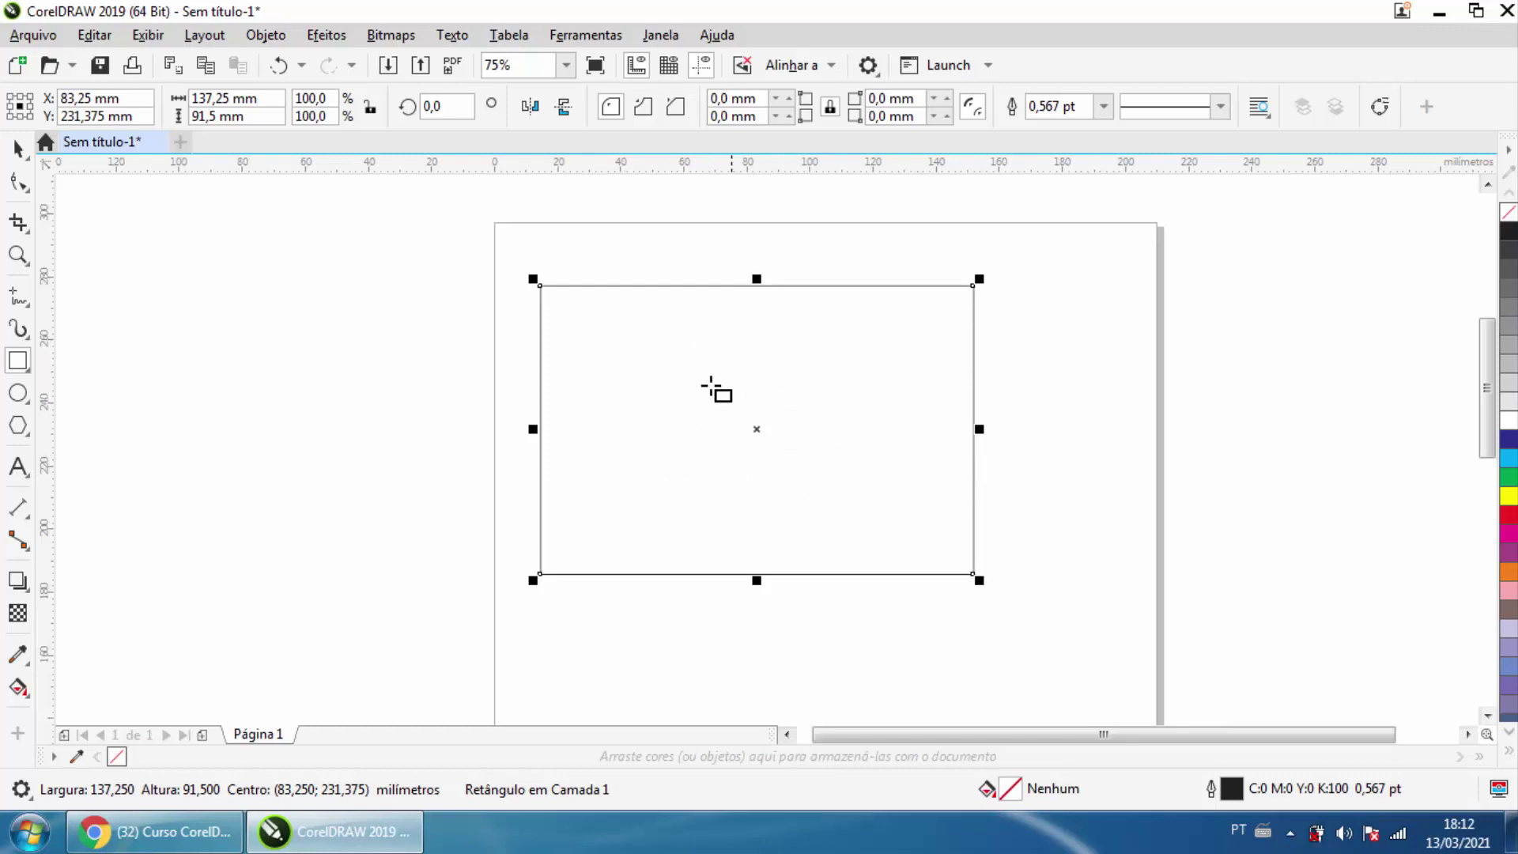
- Examine the rectangle's corners and edges up close to check that its outline is closed
scroll(544, 285, "up", 6)
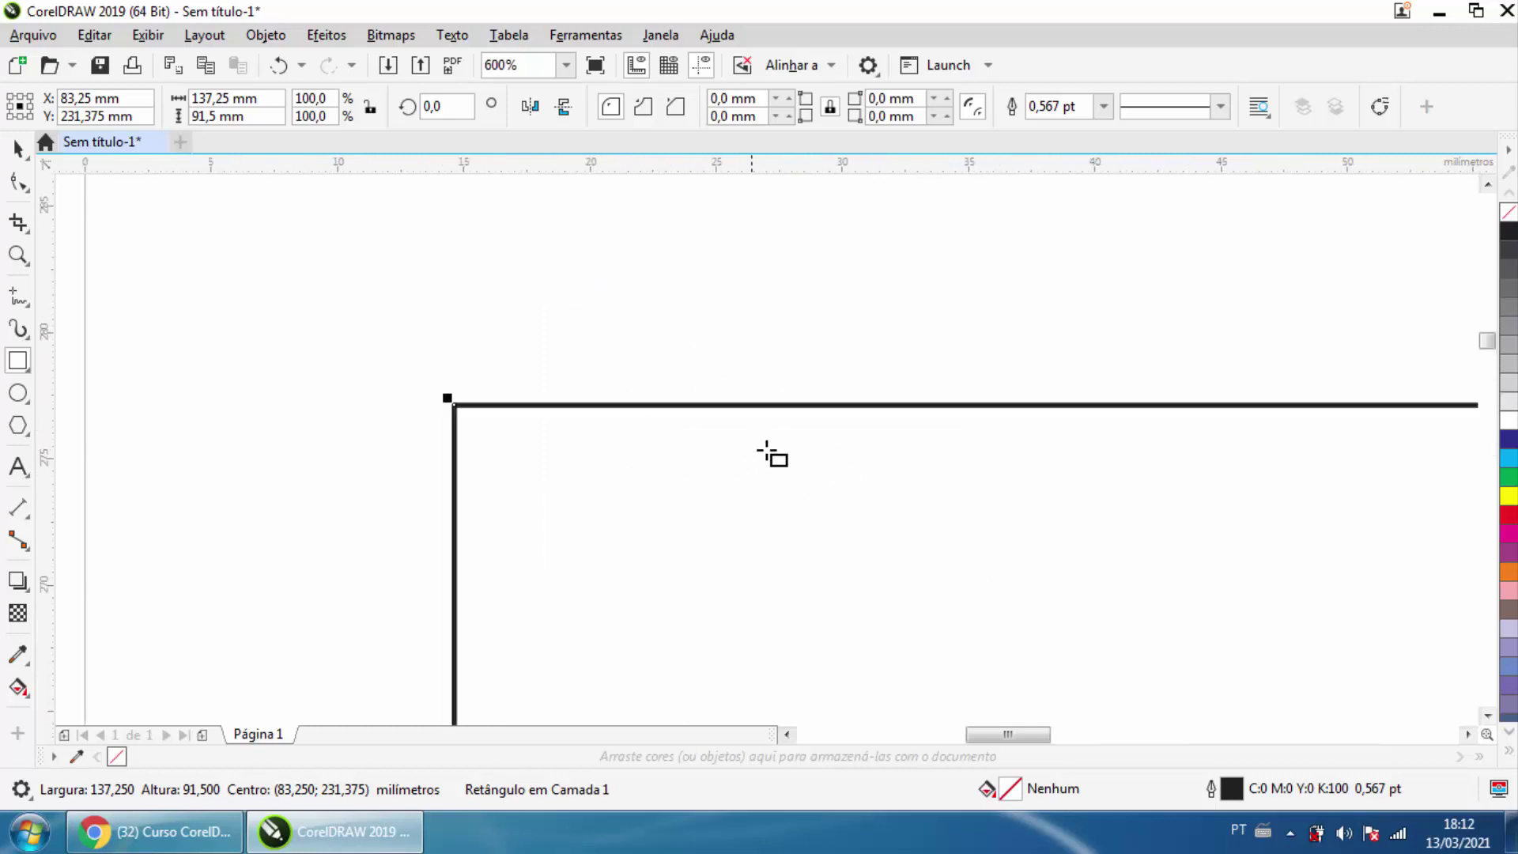
scroll(773, 450, "down", 5)
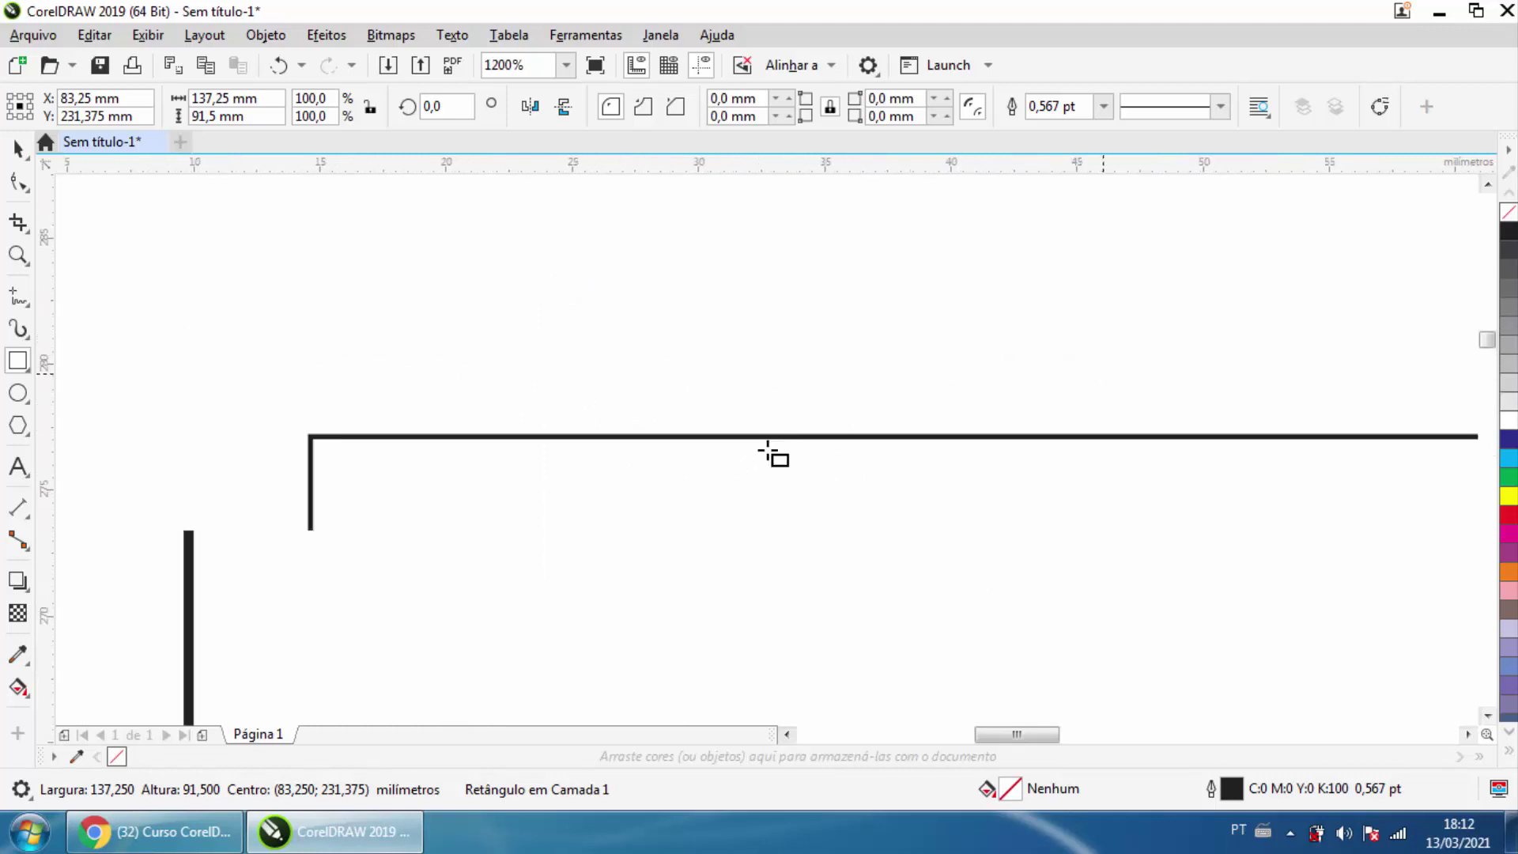
scroll(833, 388, "up", 5)
scroll(773, 471, "down", 7)
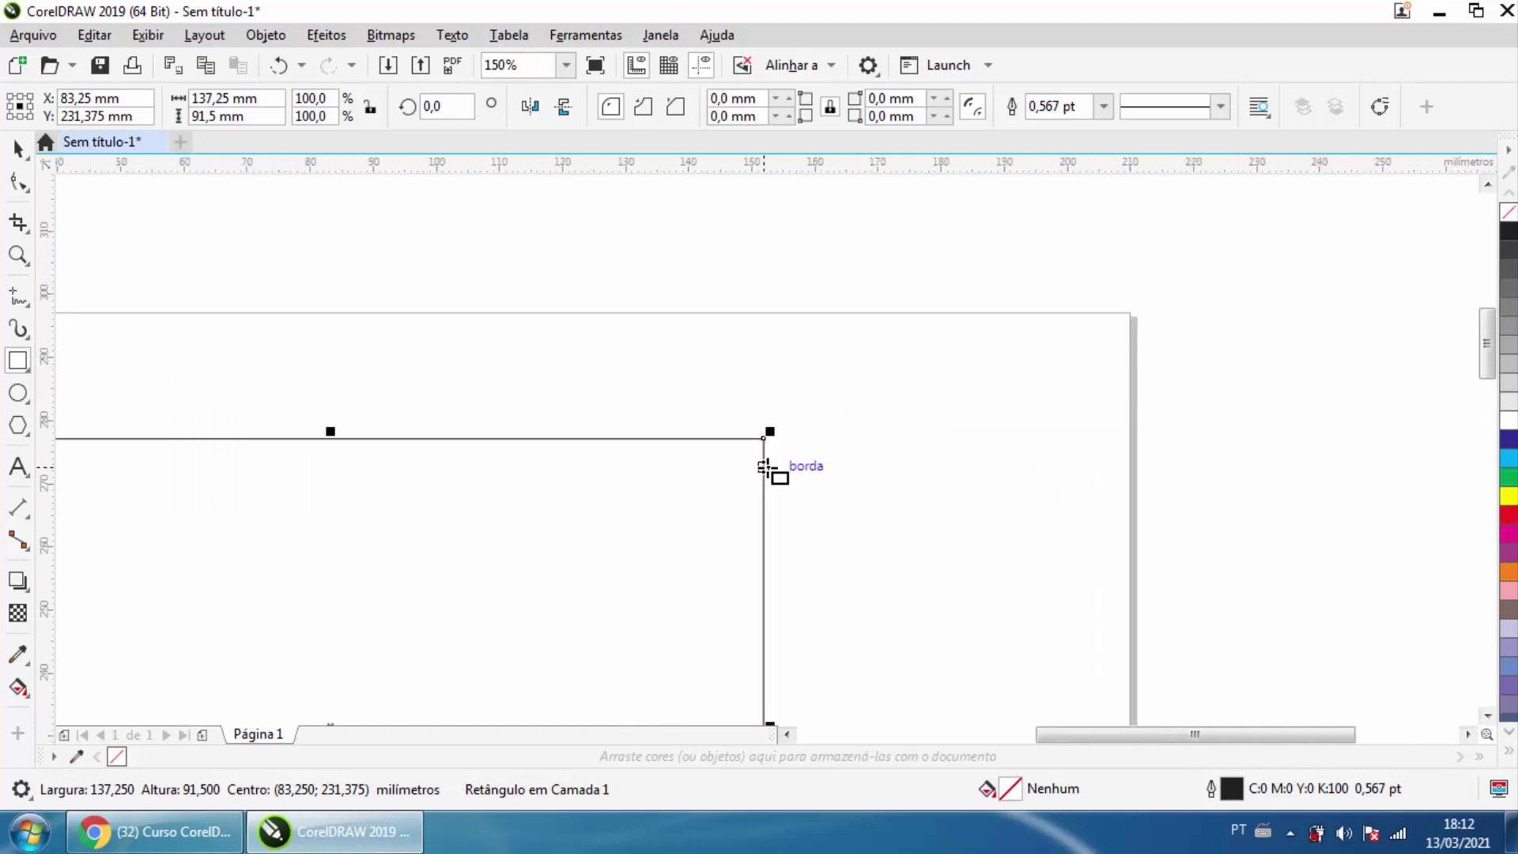
scroll(770, 459, "up", 4)
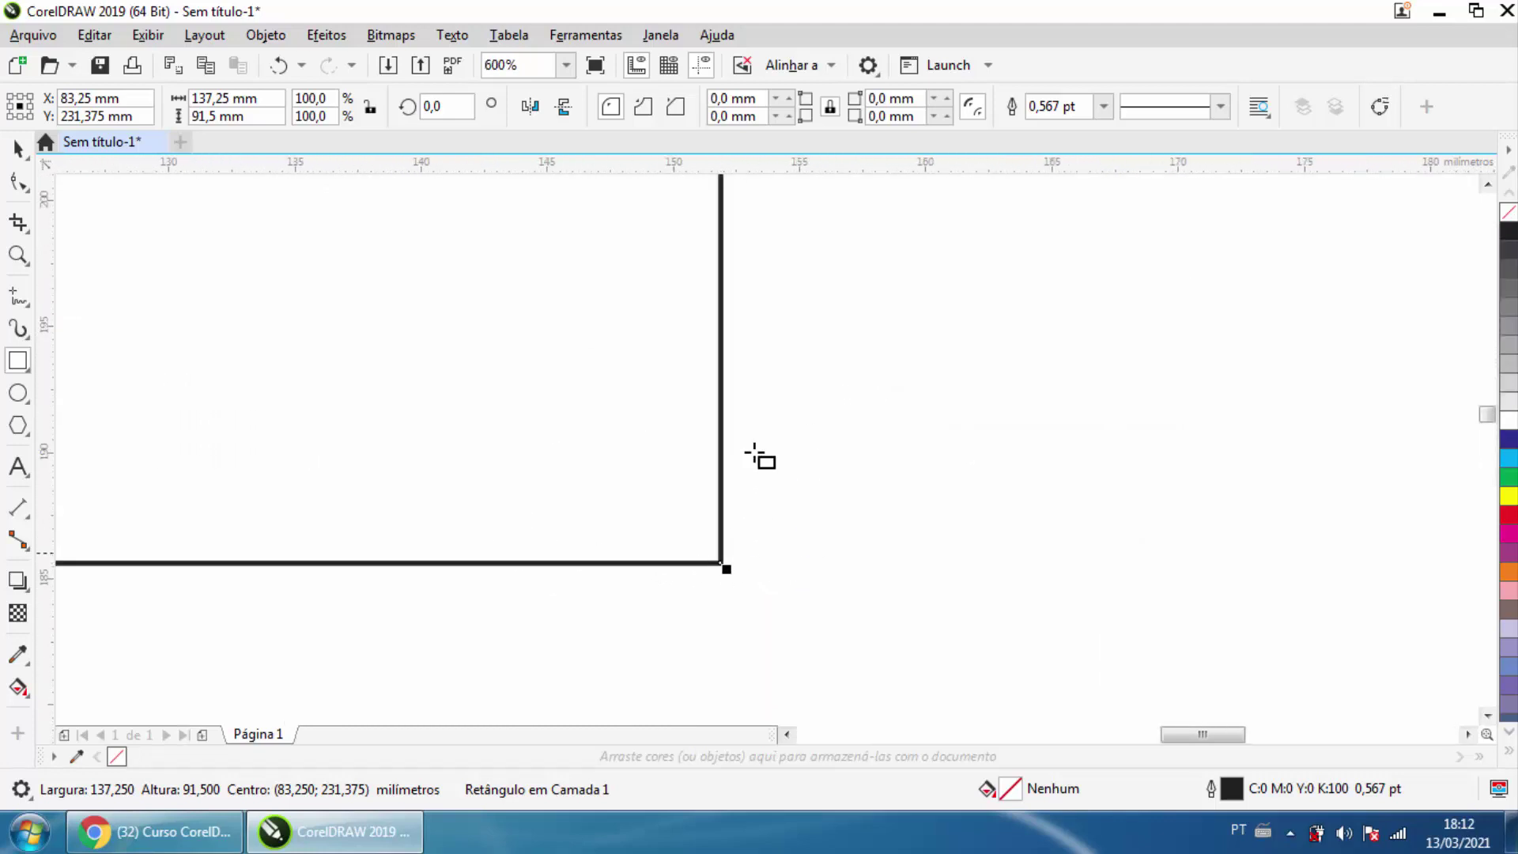
scroll(754, 459, "down", 6)
scroll(693, 430, "up", 4)
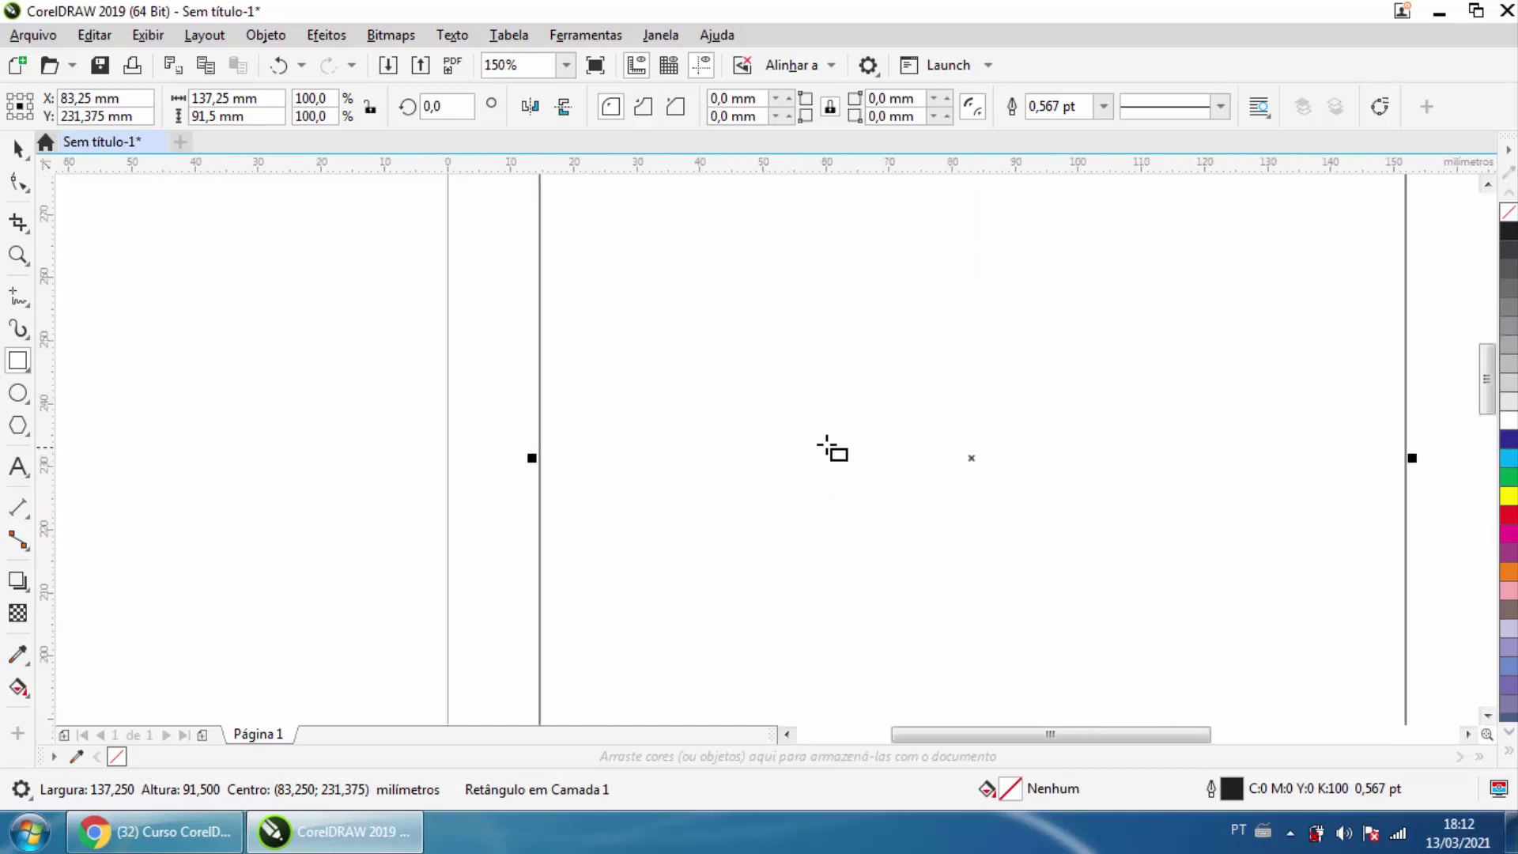
scroll(830, 447, "down", 1)
scroll(790, 461, "up", 2)
scroll(773, 458, "down", 1)
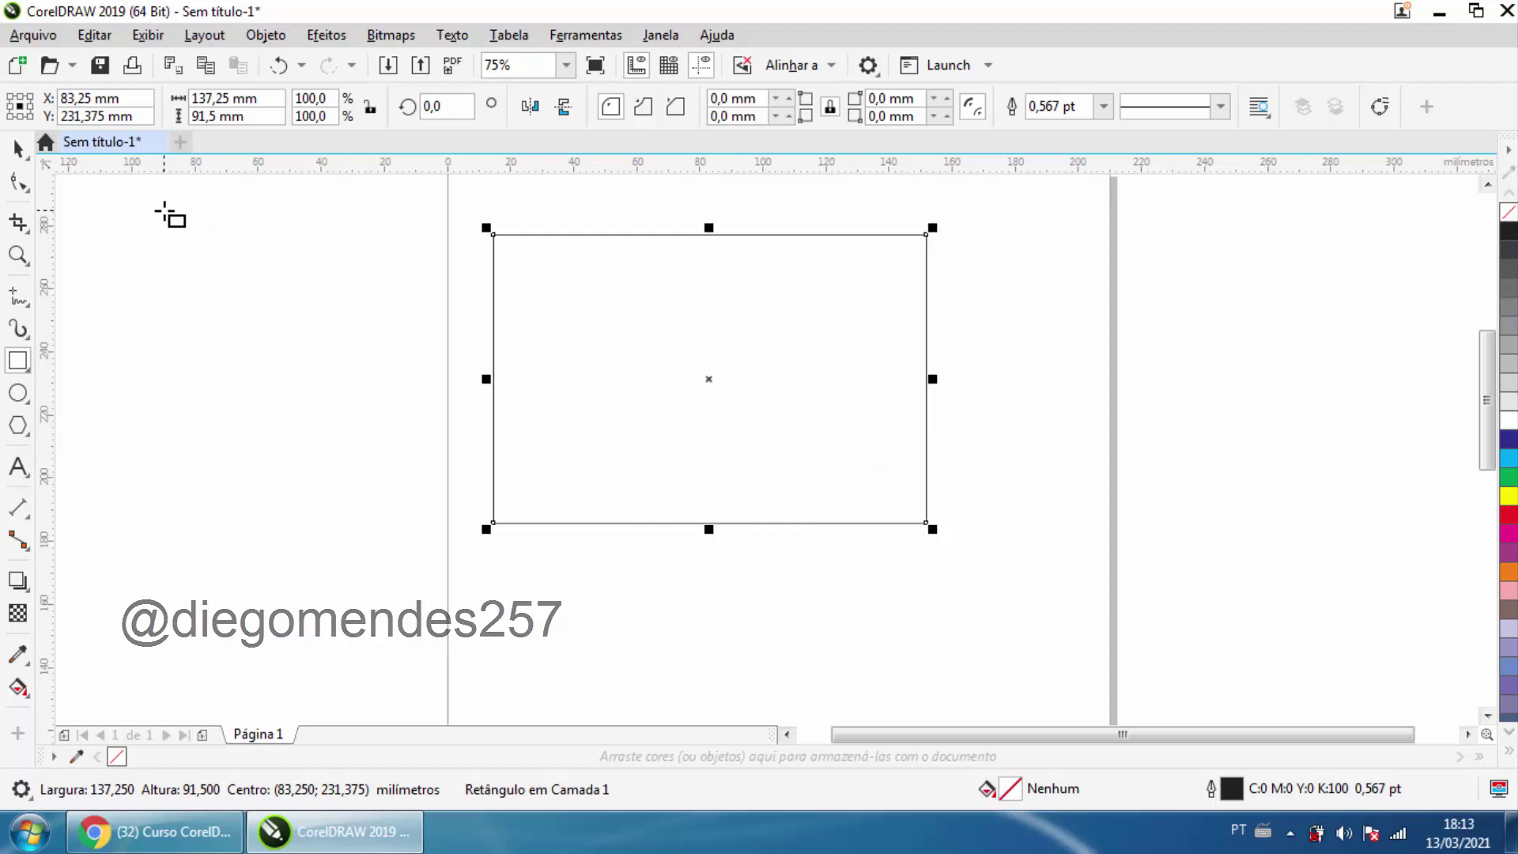
- Deselect the rectangle, try choosing blue as fill with nothing selected, and cancel the change to the document defaults
left_click(19, 148)
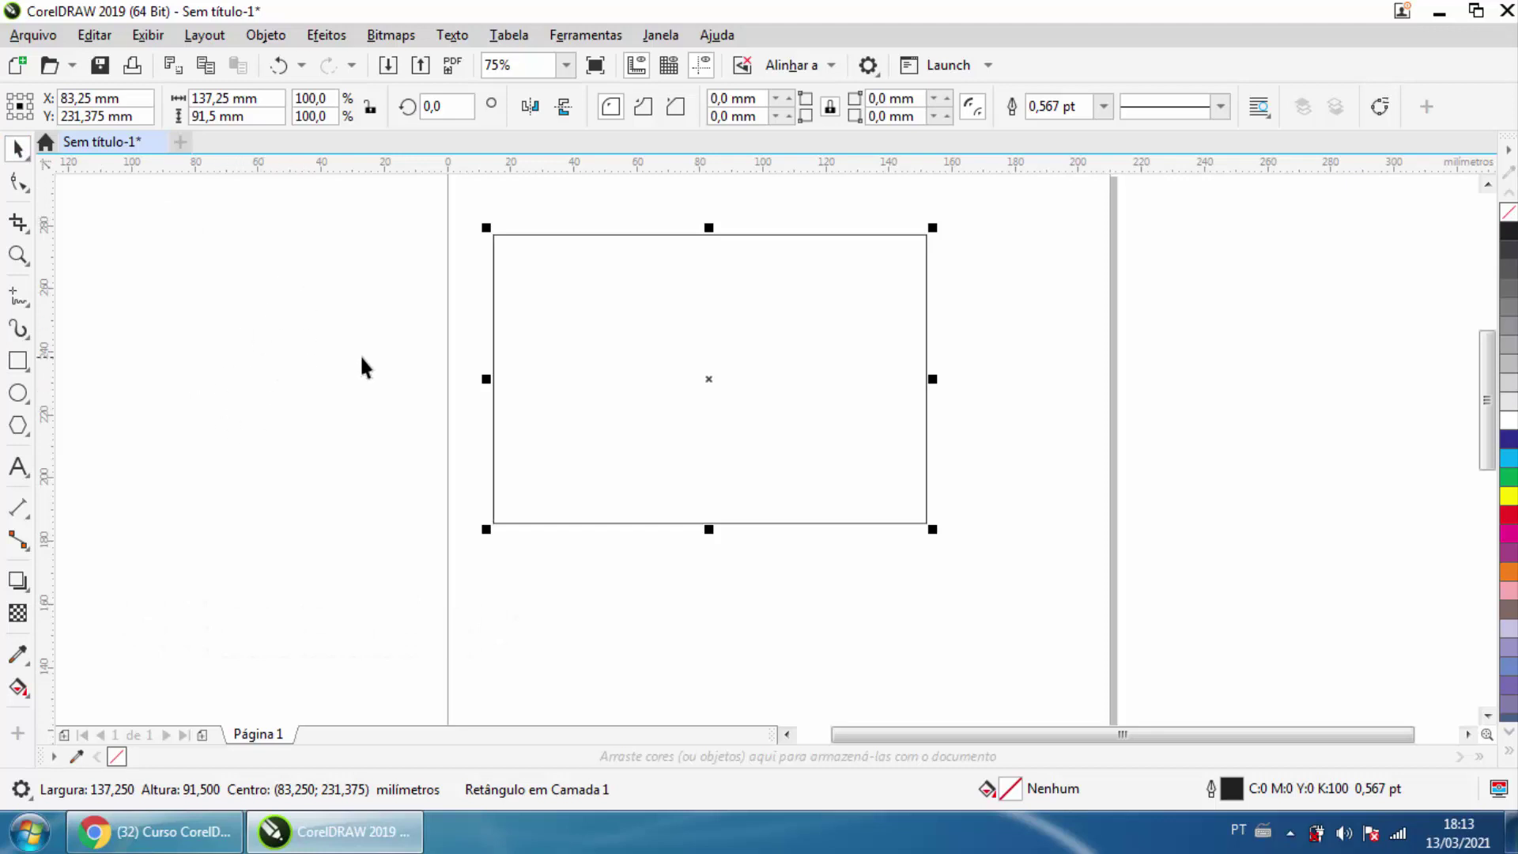
left_click(296, 332)
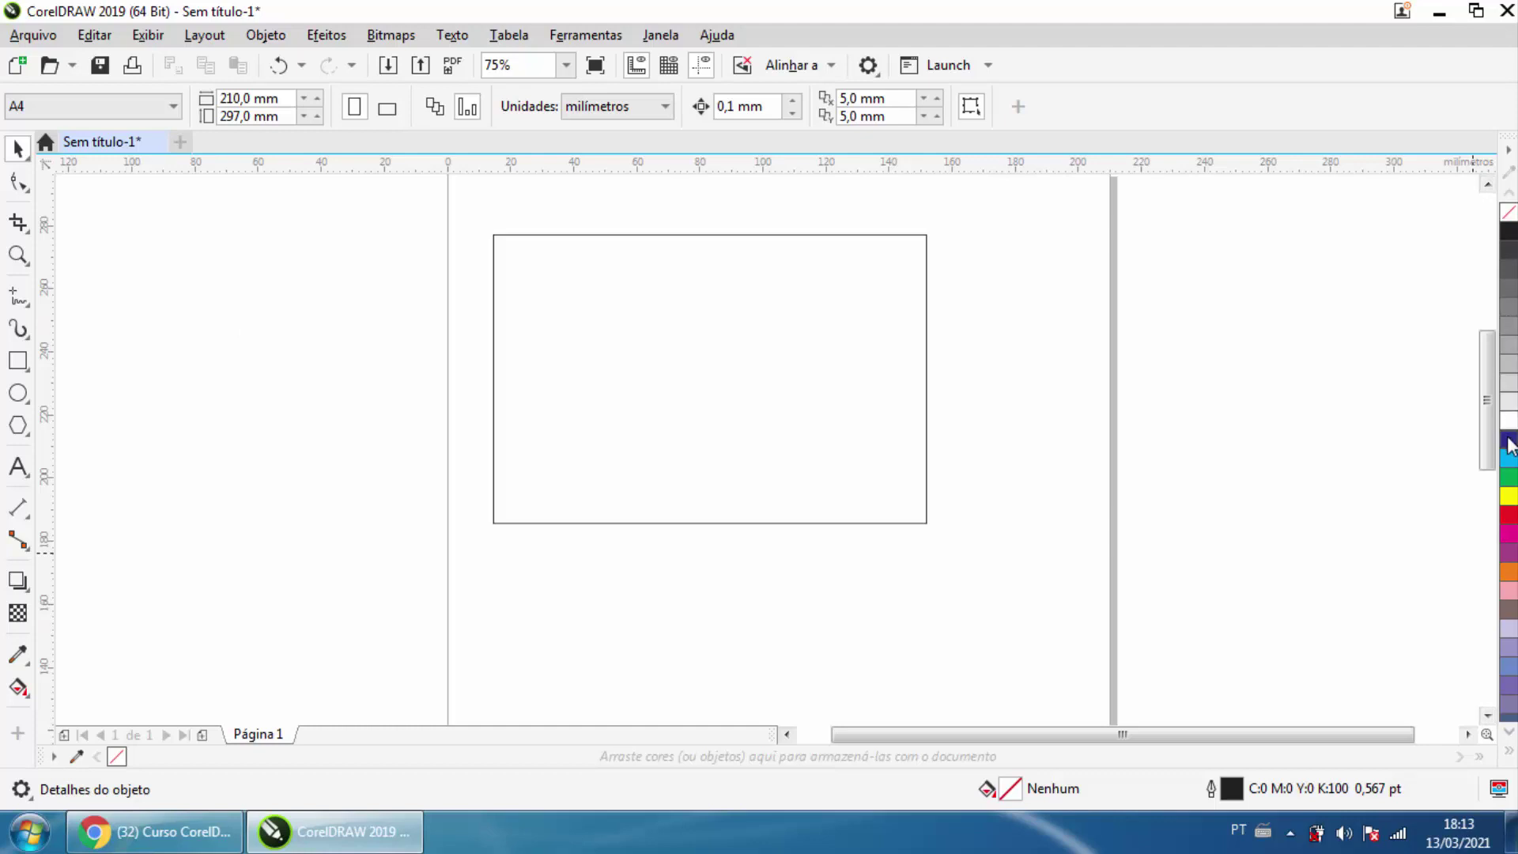
left_click(1508, 445)
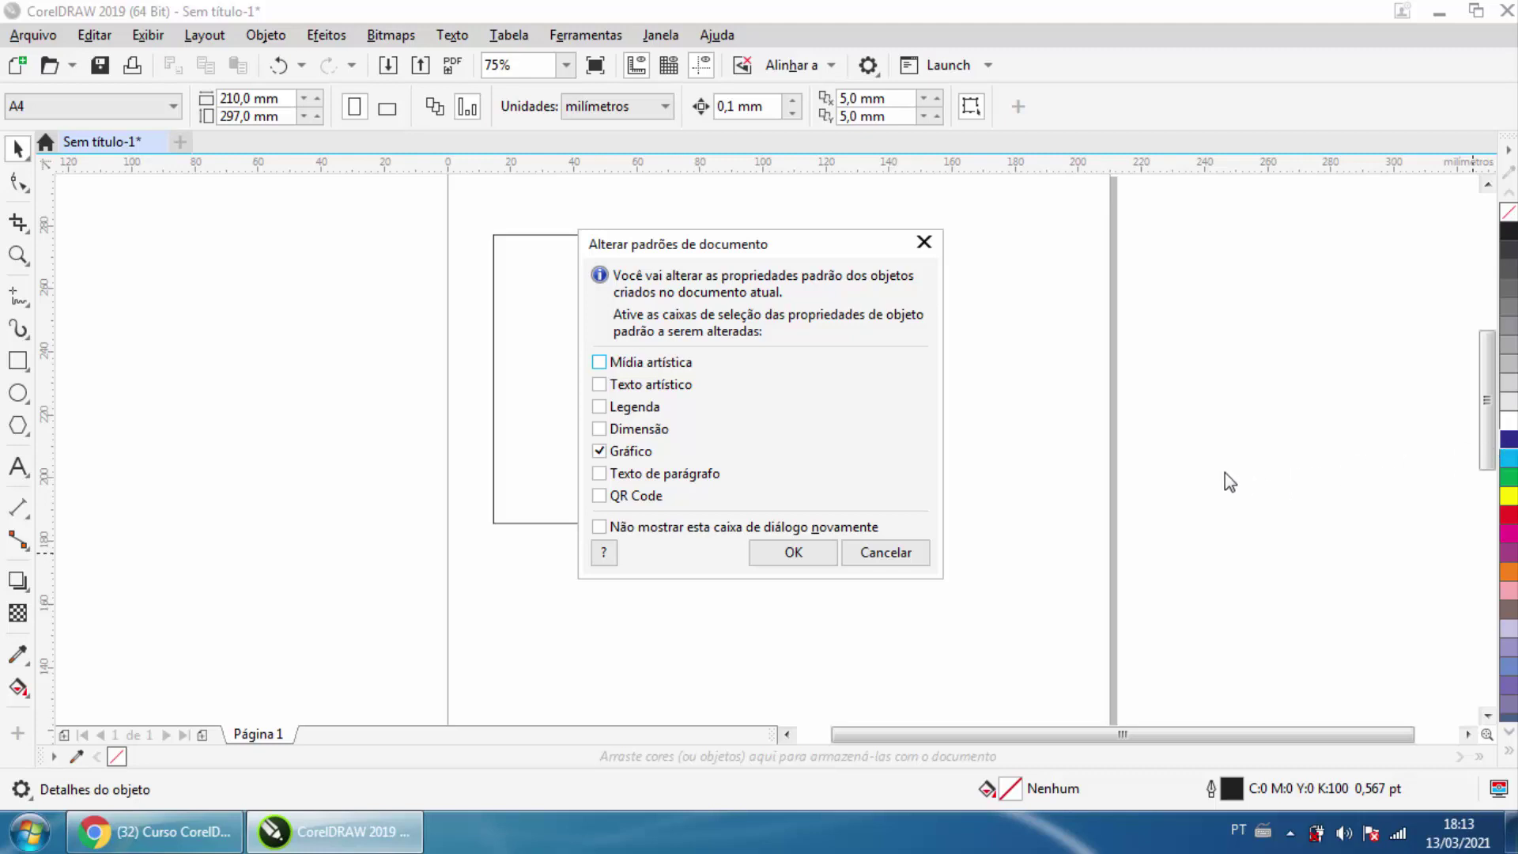
left_click(899, 555)
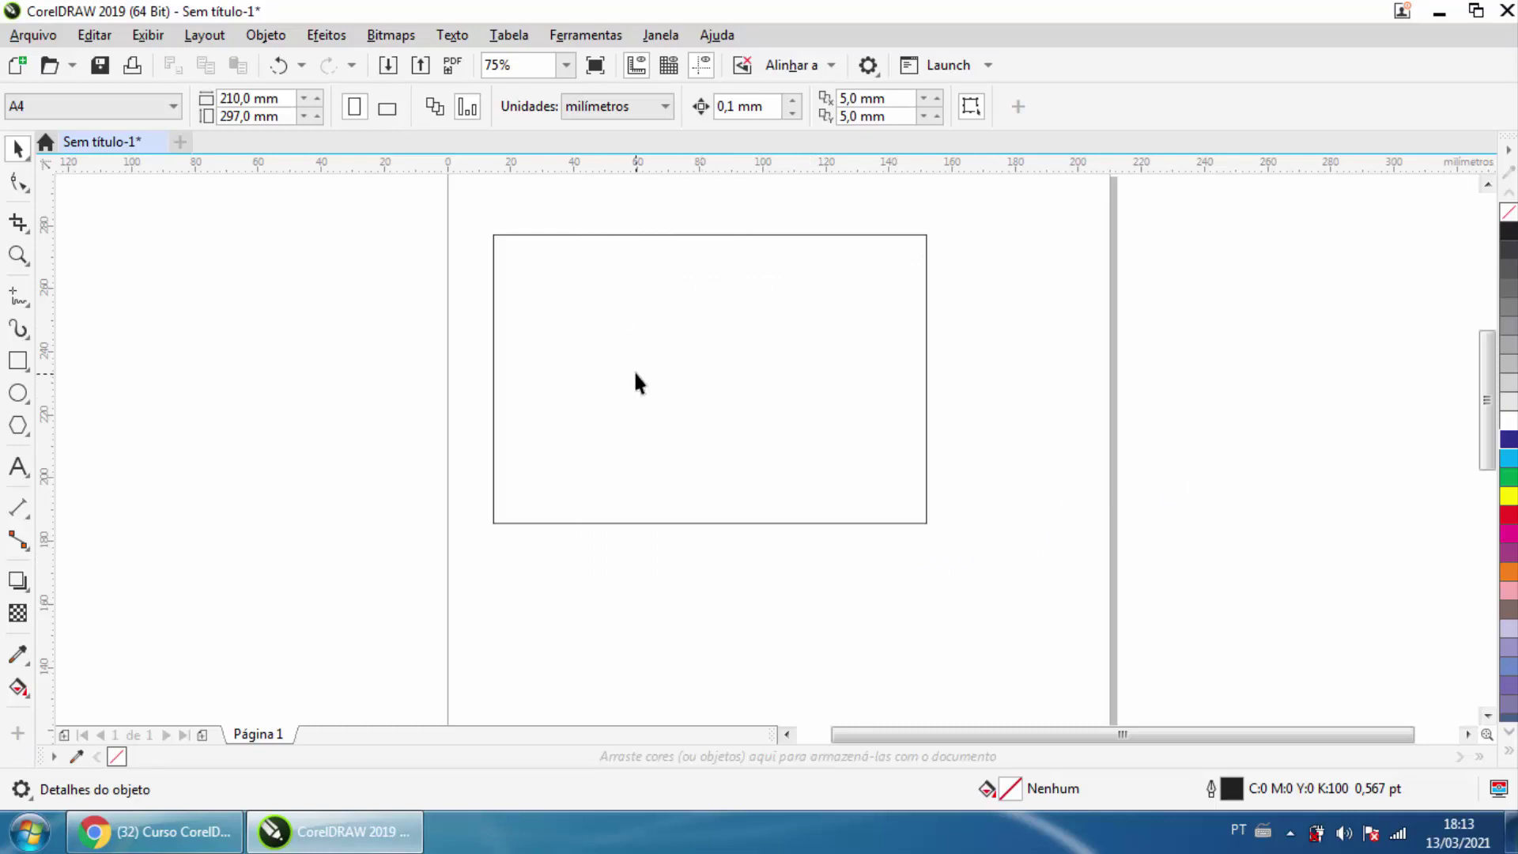
- Fill the rectangle with yellow and move it about 13 mm right and 15 mm down on the page
left_click(637, 443)
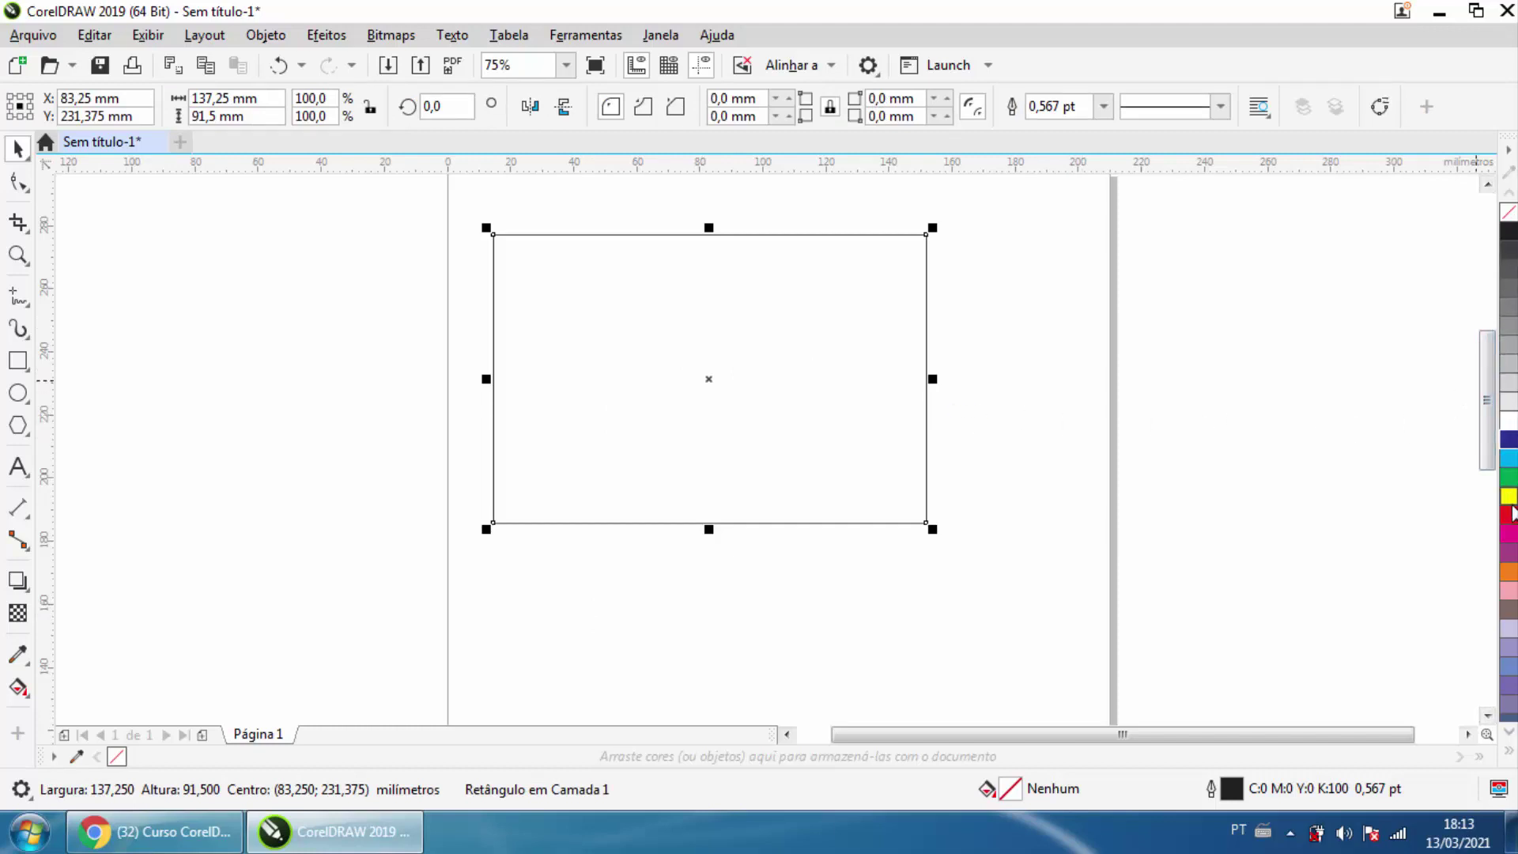
left_click(1508, 499)
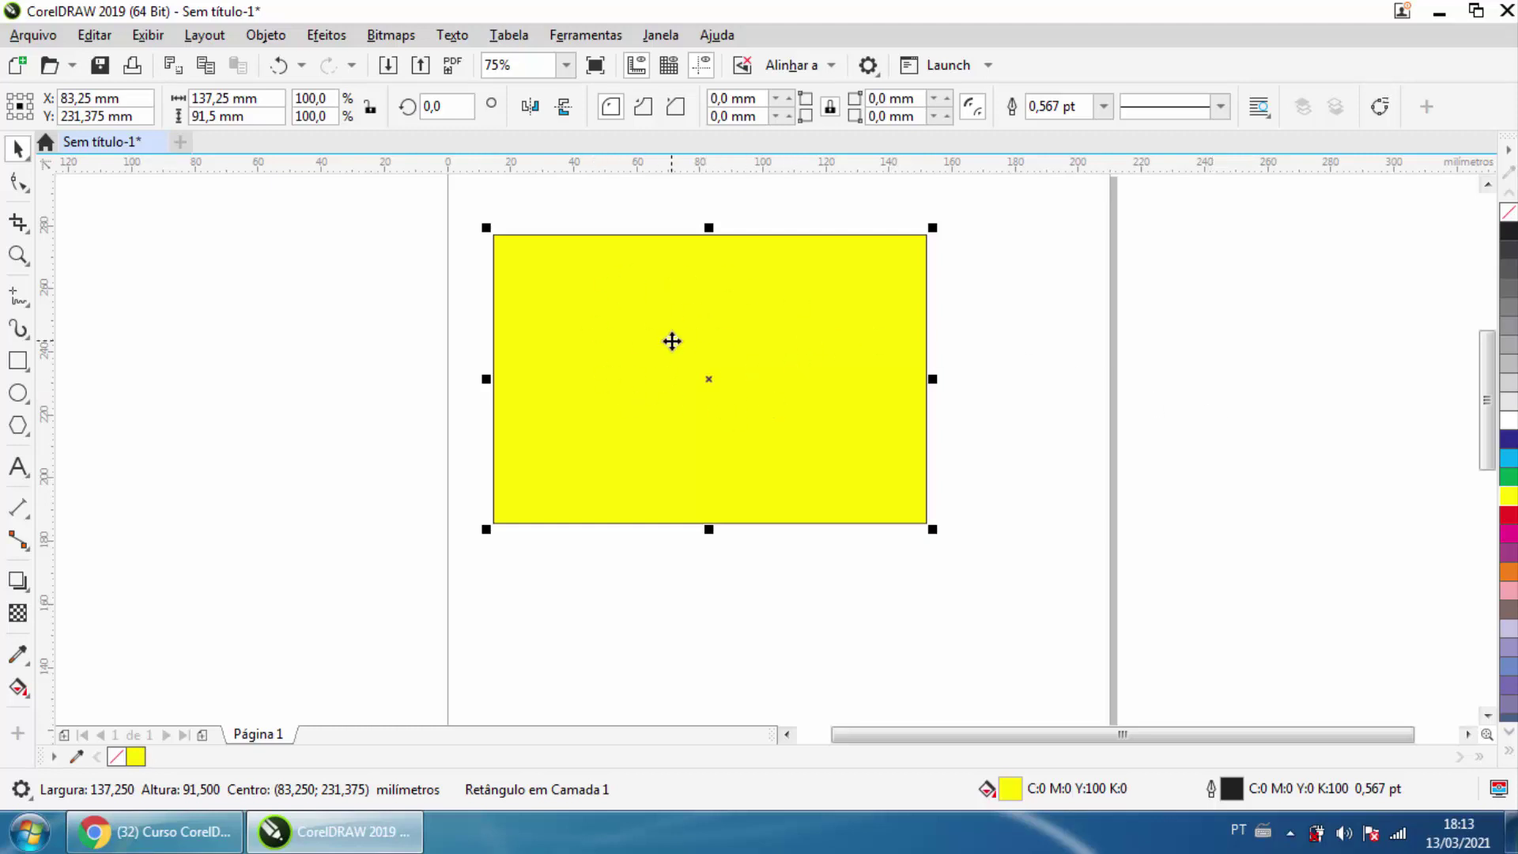
left_click_drag(700, 350, 742, 397)
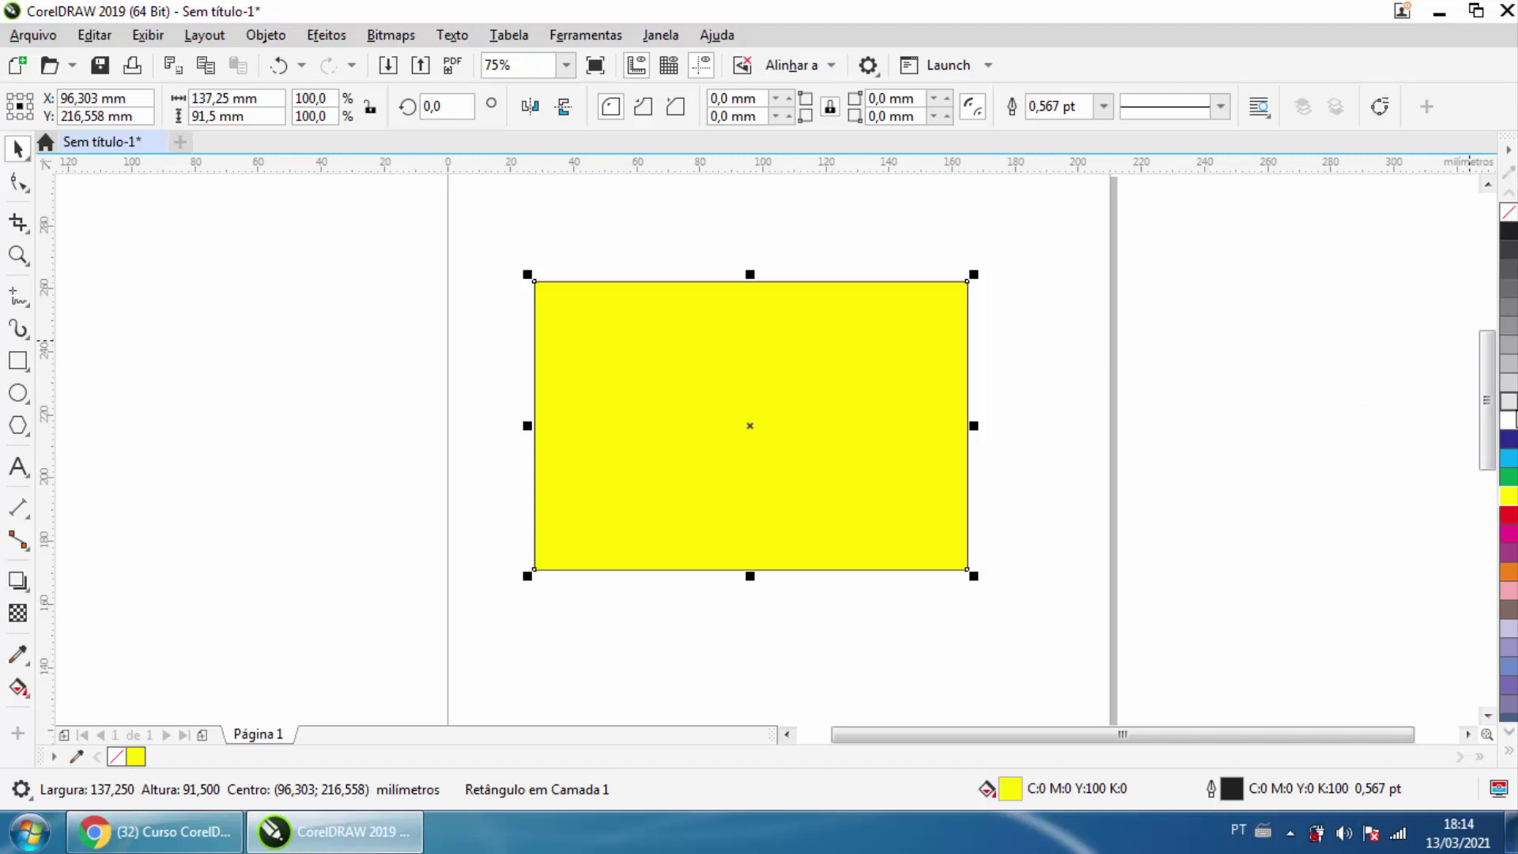
- Try blue, cyan, green, yellow, red, magenta and purple in turn as the rectangle's fill
left_click(1508, 439)
left_click(1508, 458)
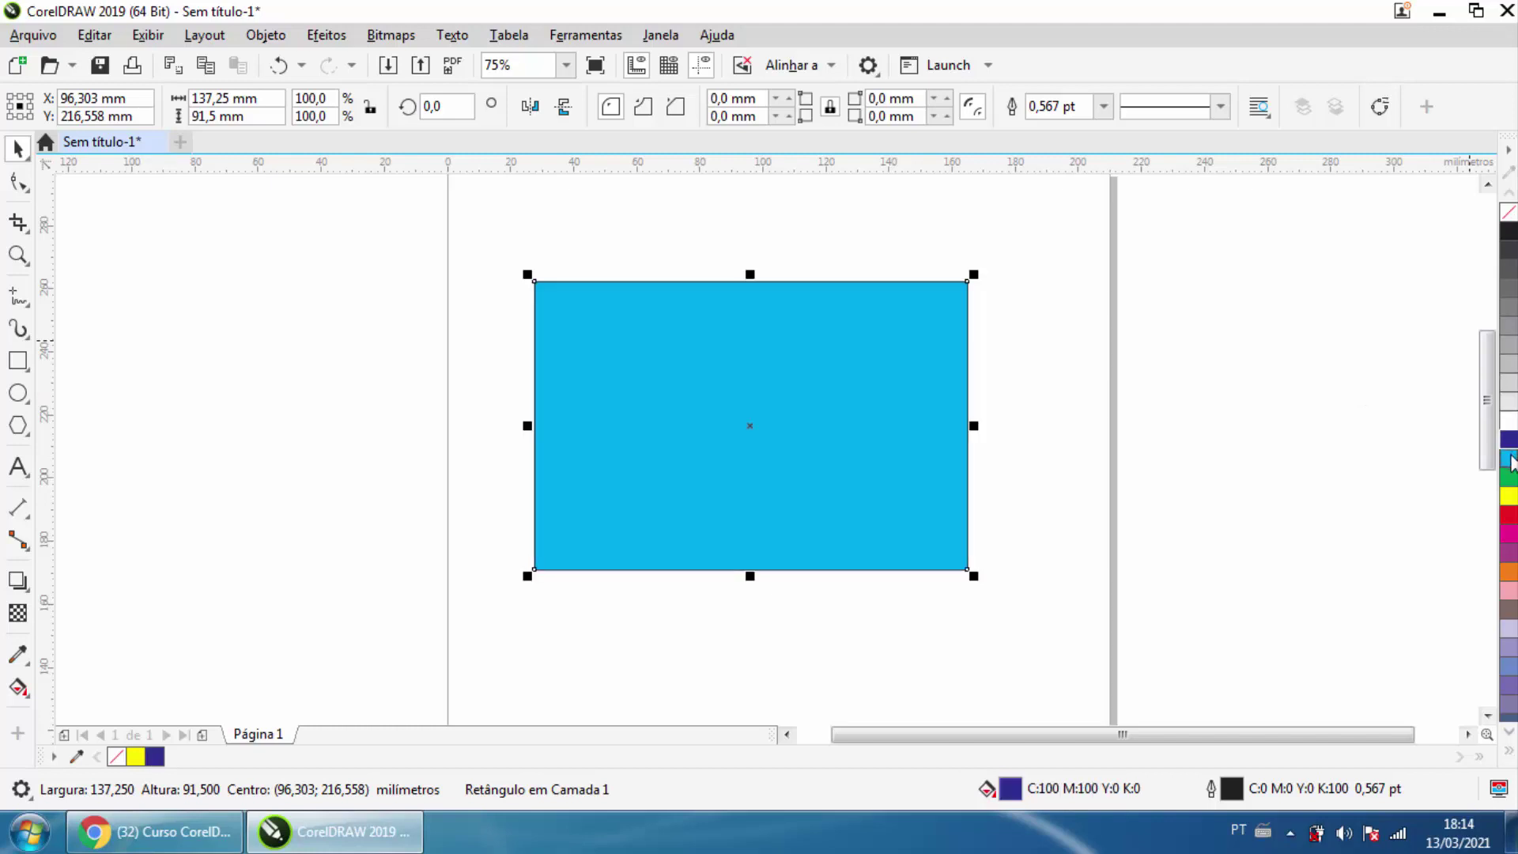
left_click(1508, 477)
left_click(1508, 495)
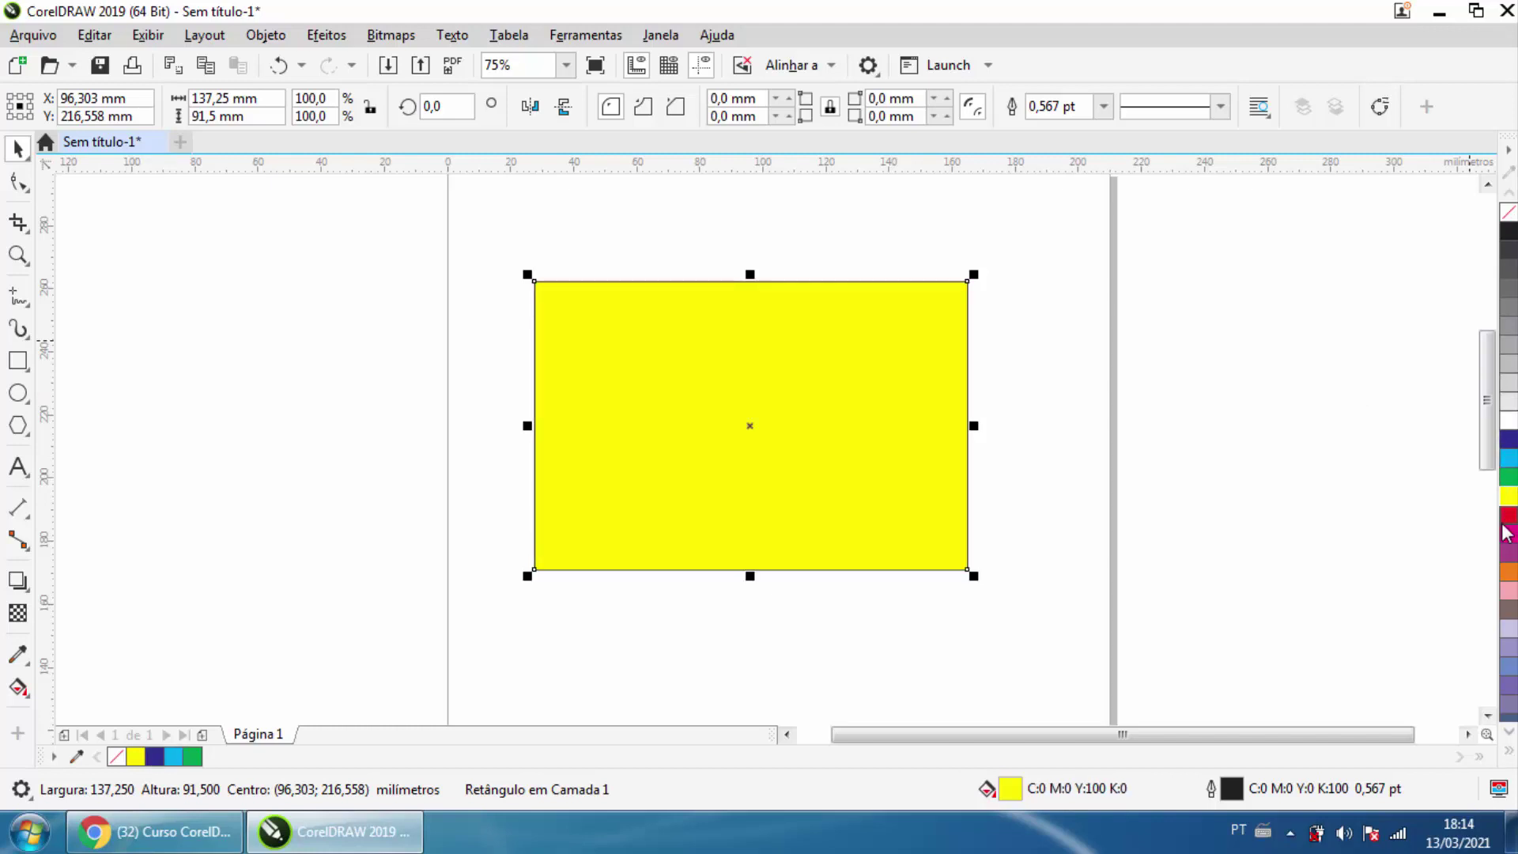
left_click(1508, 515)
left_click(1506, 534)
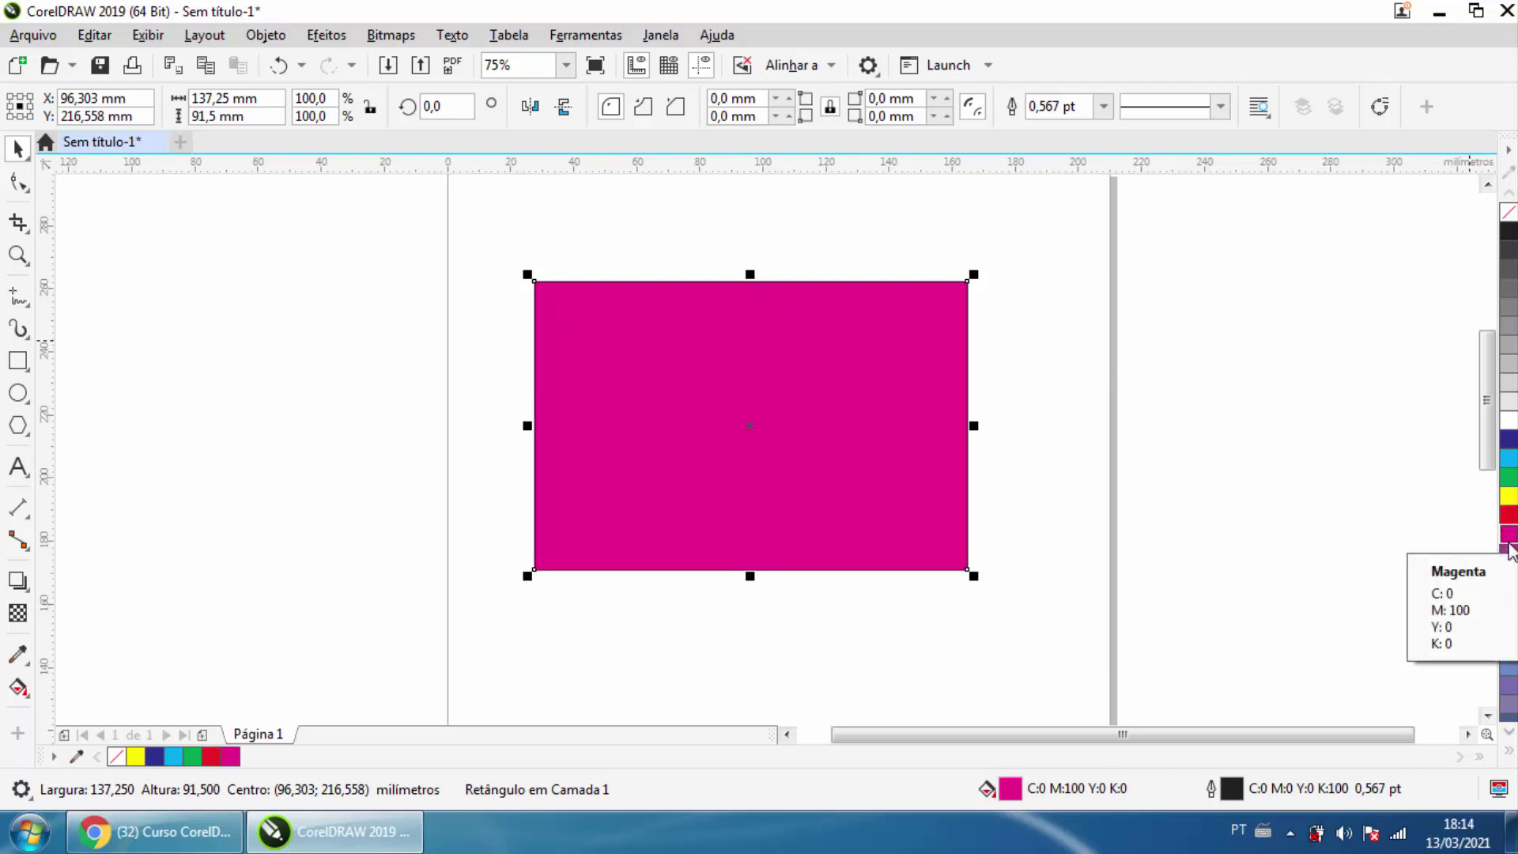
left_click(1508, 551)
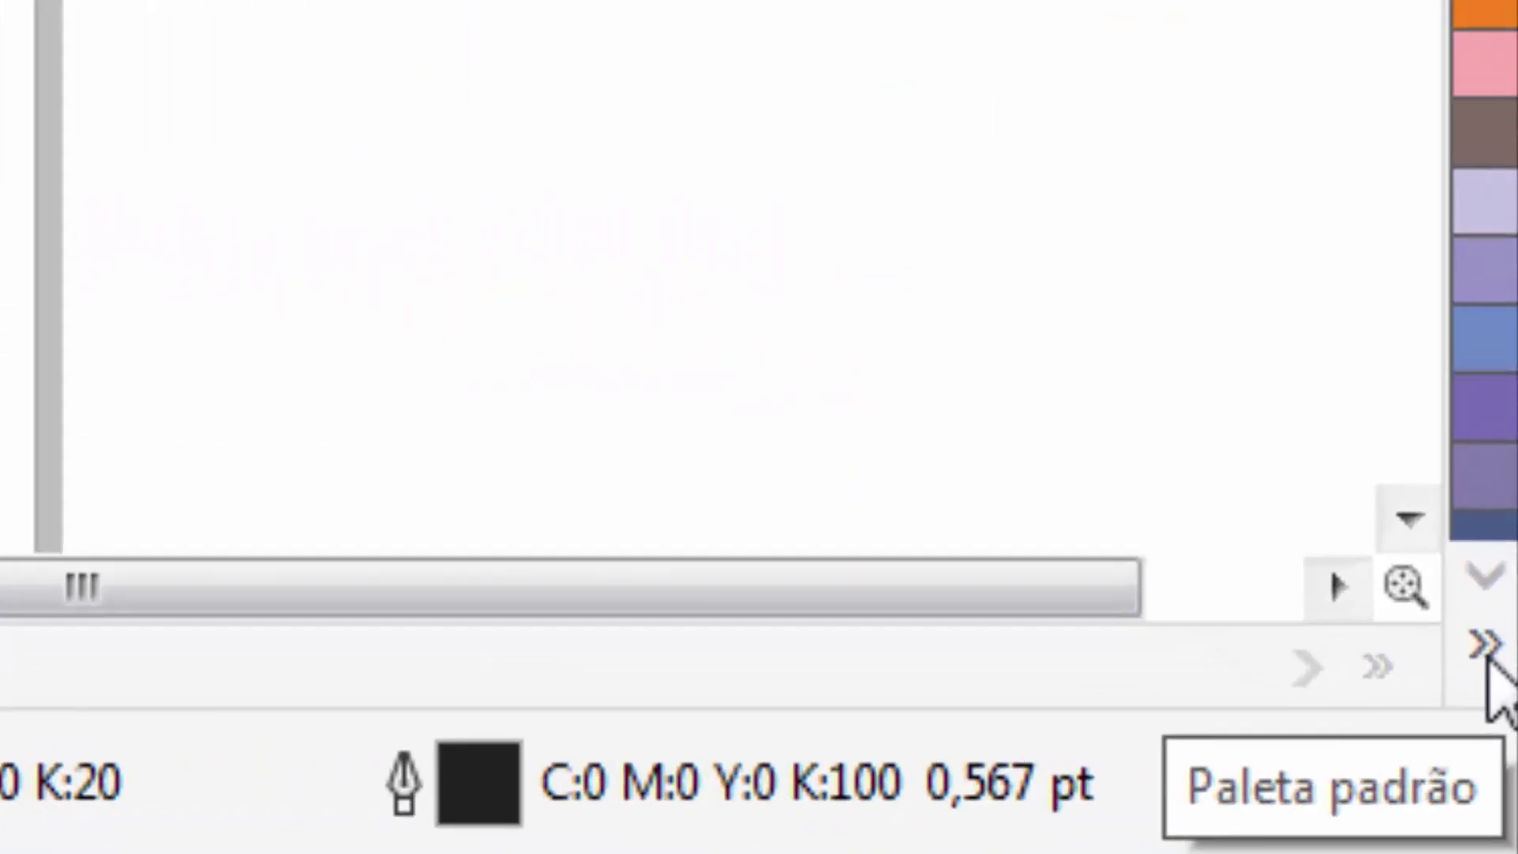
- Expand the default colour palette and fill the rectangle with the brown C:0 M:60 Y:80 K:20
left_click(1476, 617)
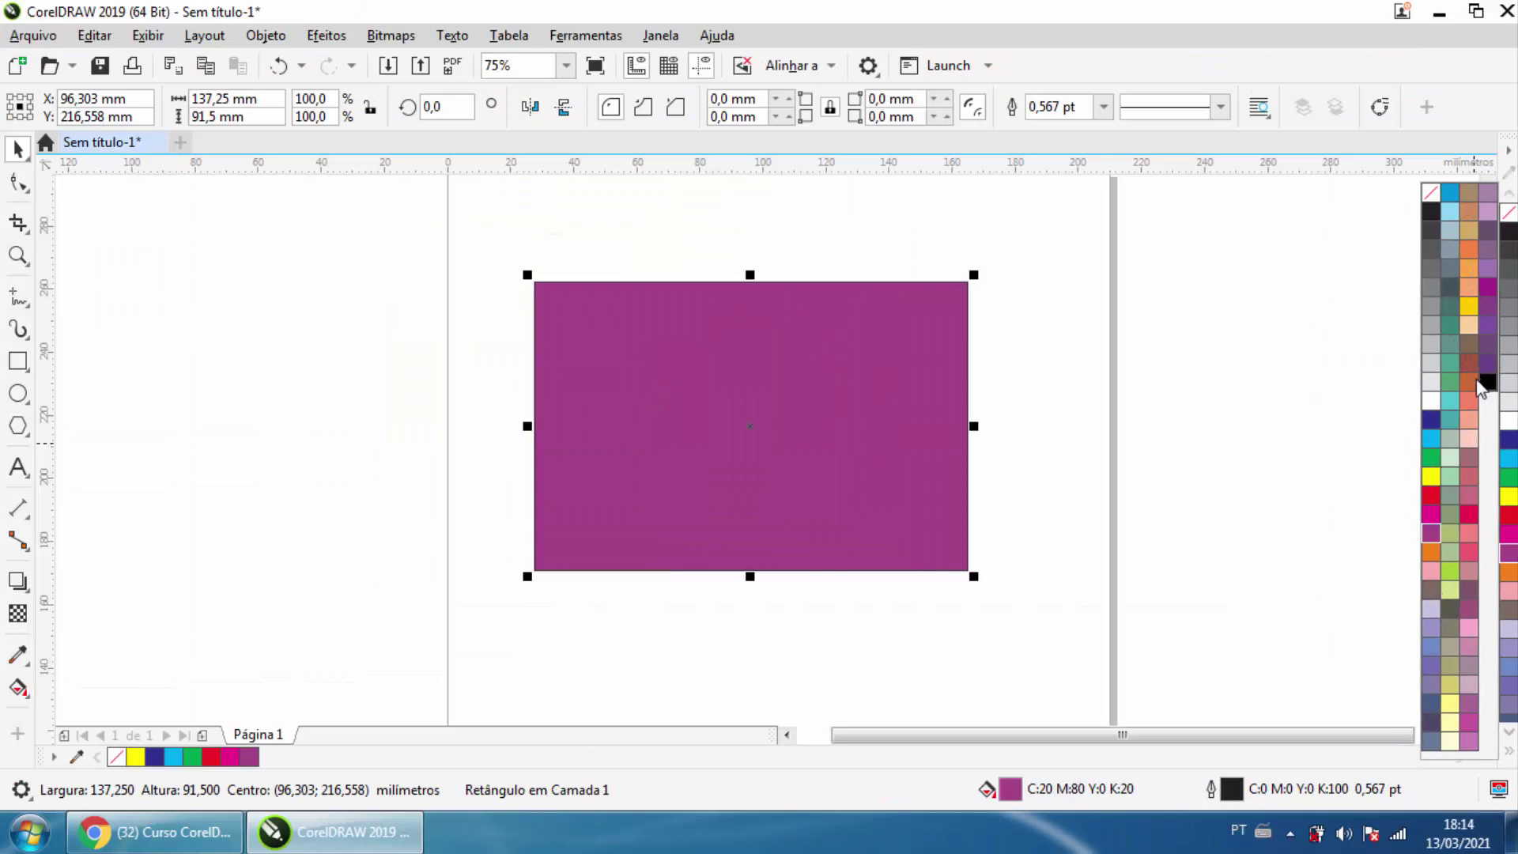
left_click(1471, 383)
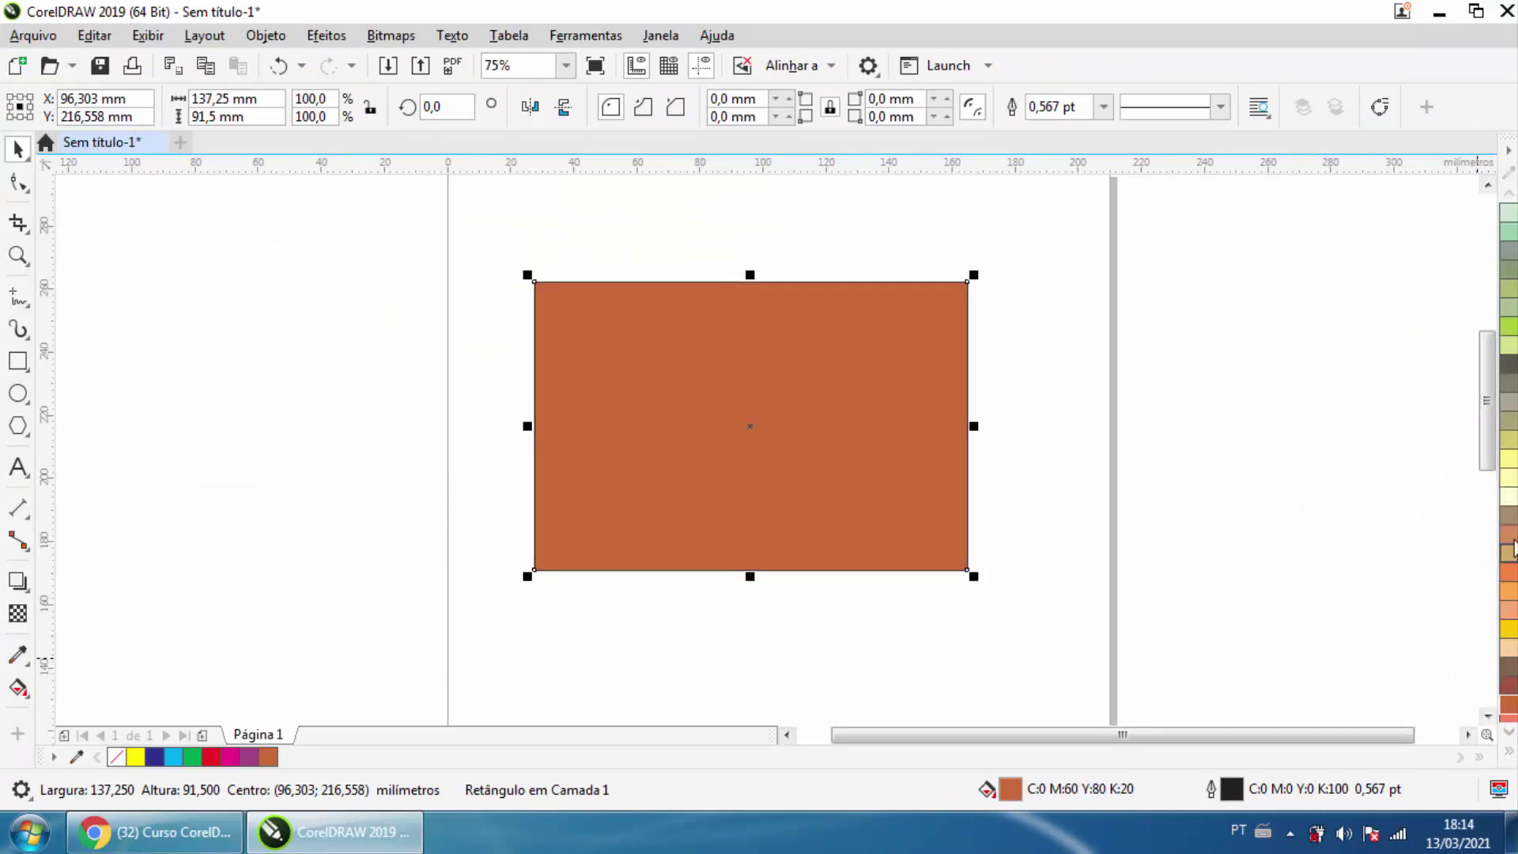
- Fill the rectangle with light yellow C:0 M:0 Y:60 K:0 and colour its outline red C:0 M:100 Y:100 K:0
left_click(1510, 500)
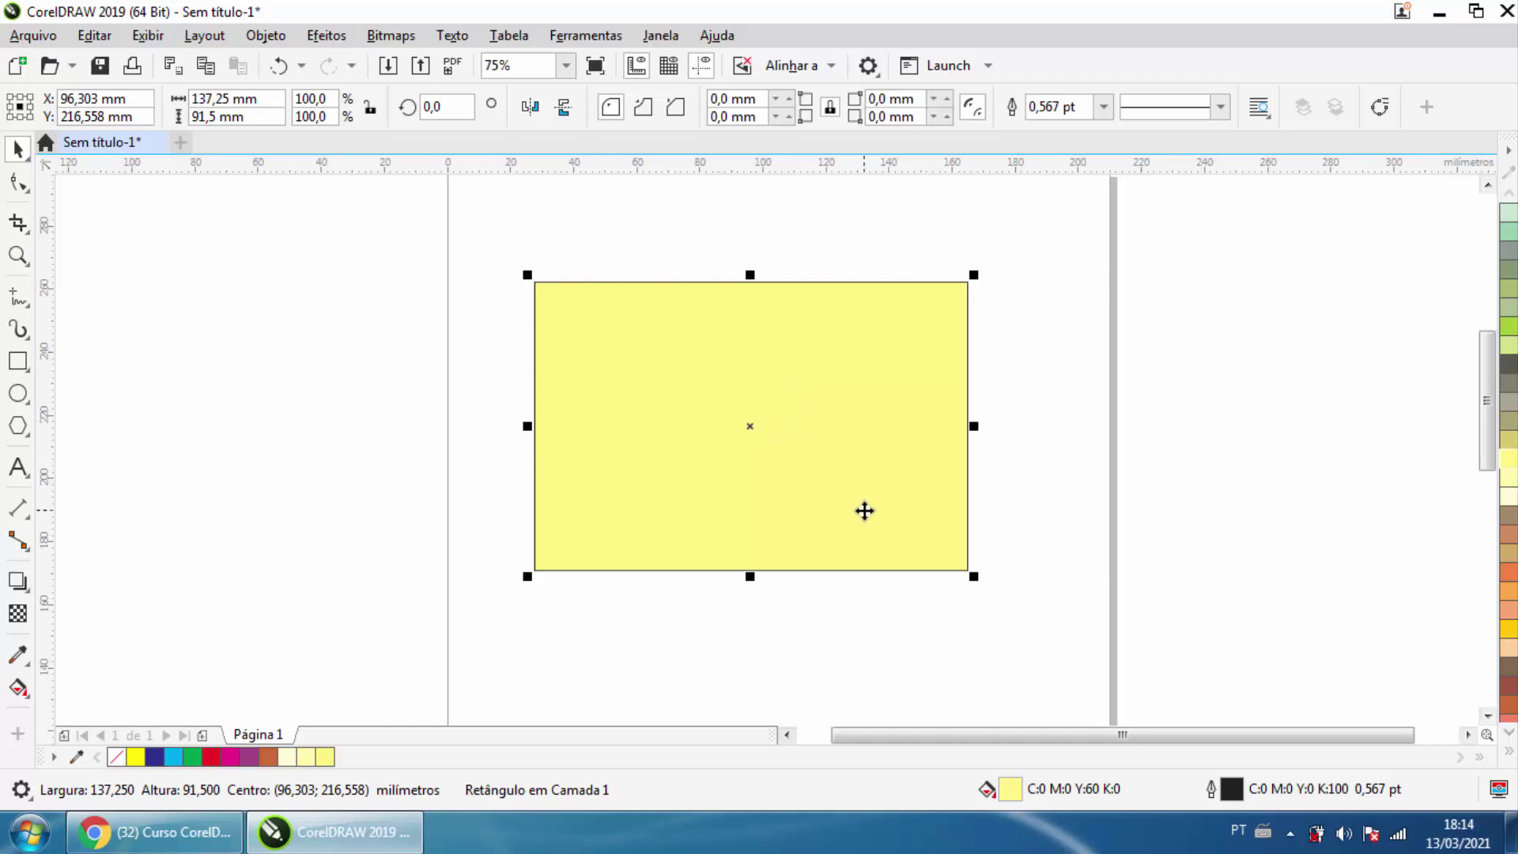
left_click(989, 507)
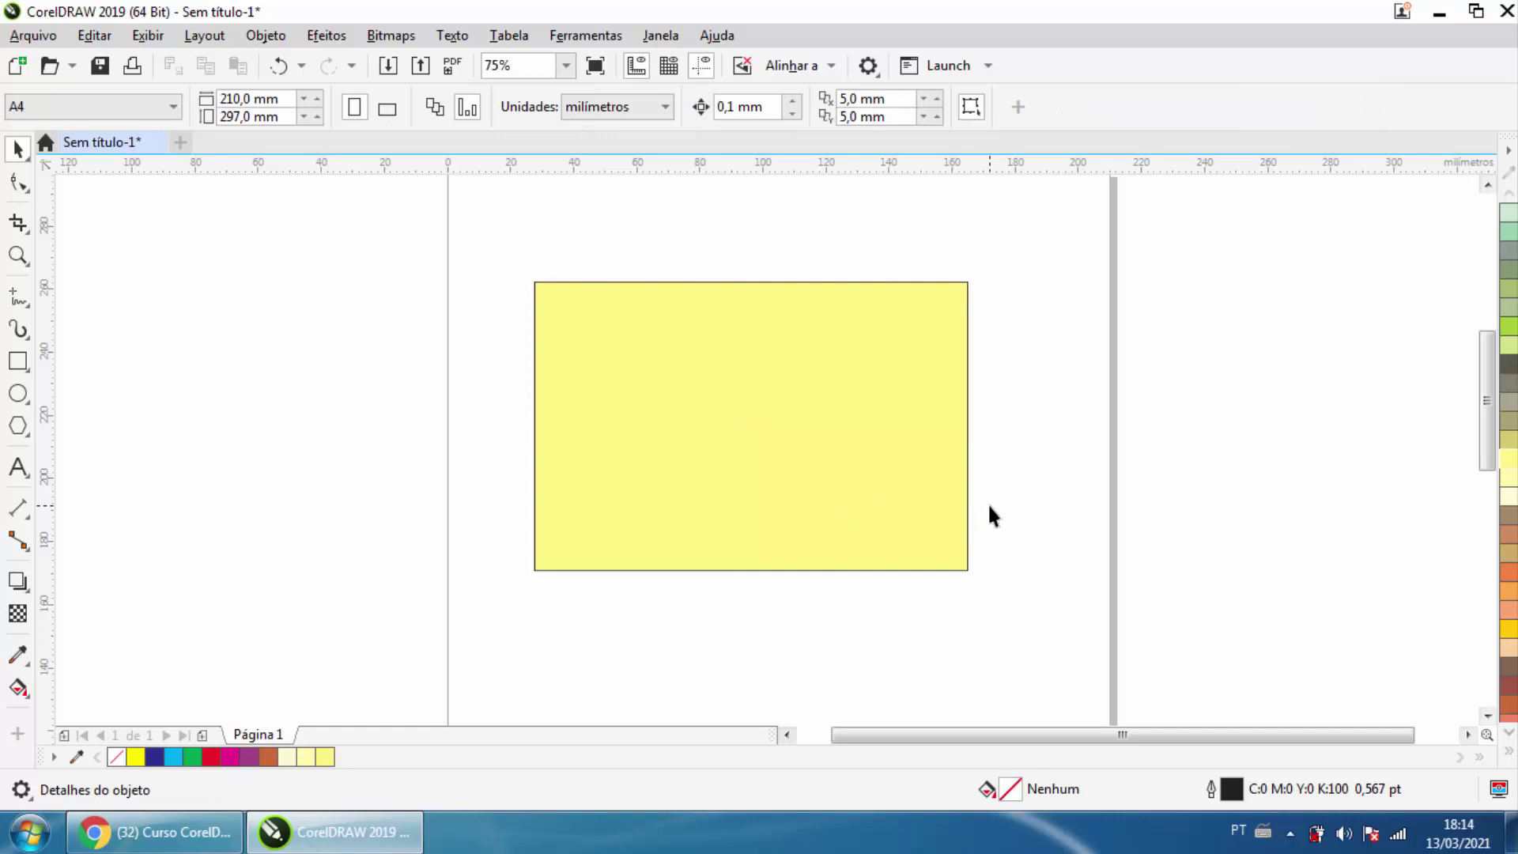
left_click(911, 364)
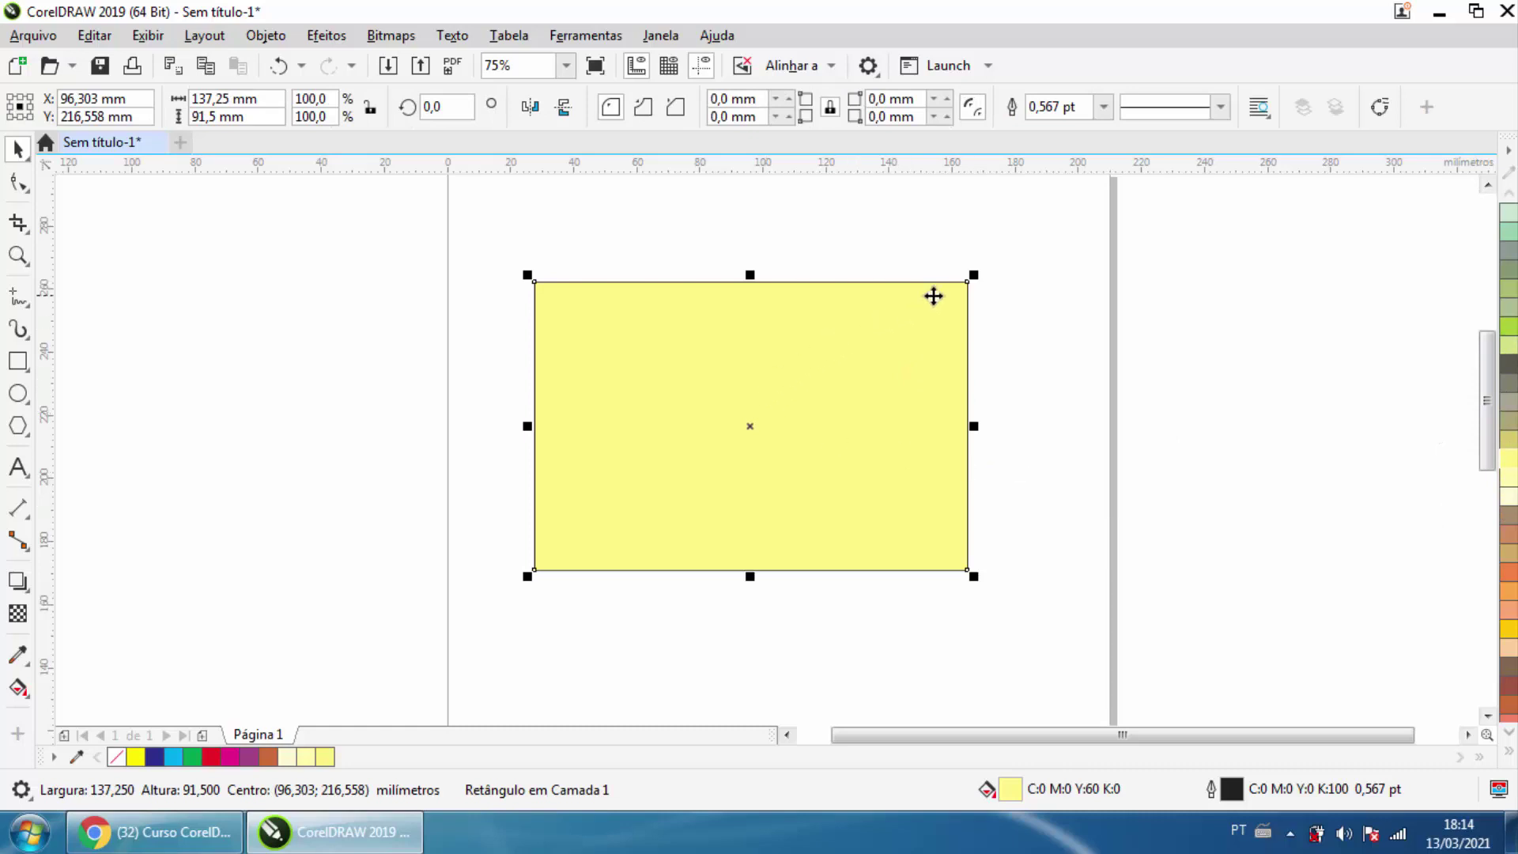
scroll(976, 278, "up", 5)
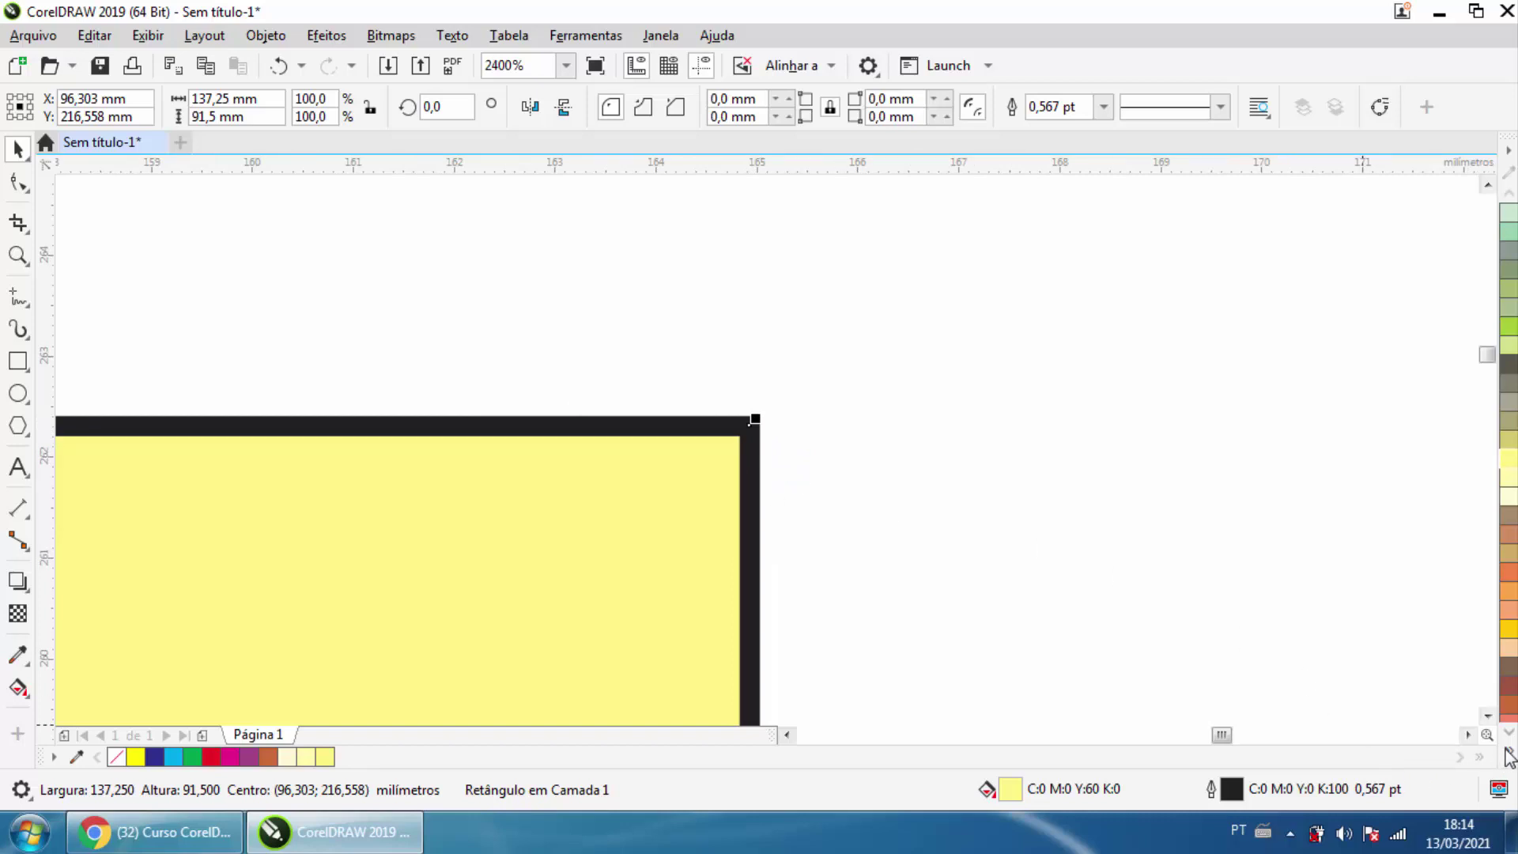
left_click(1507, 754)
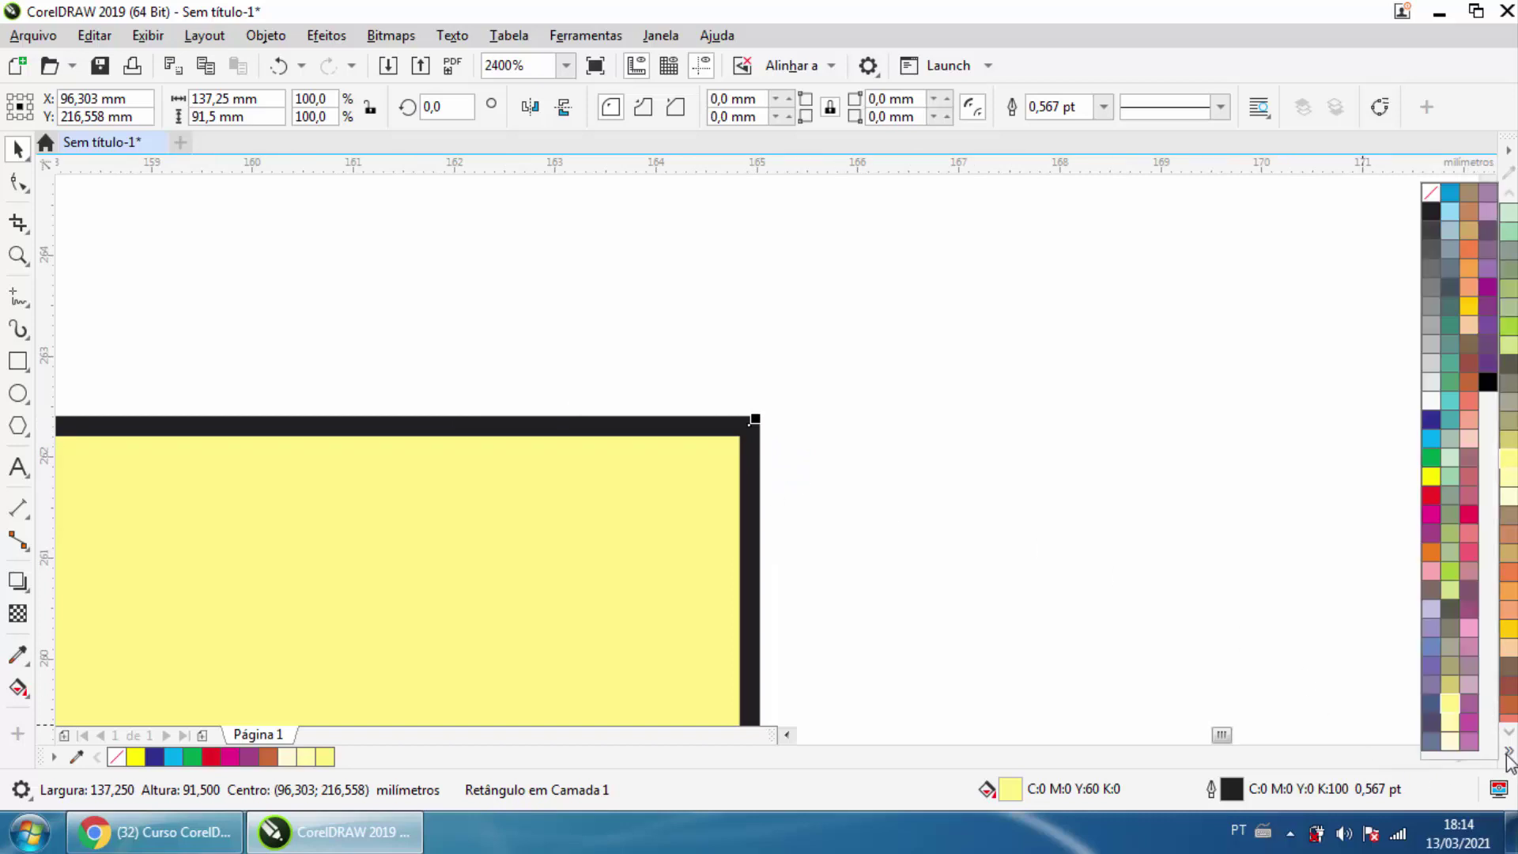
right_click(1429, 495)
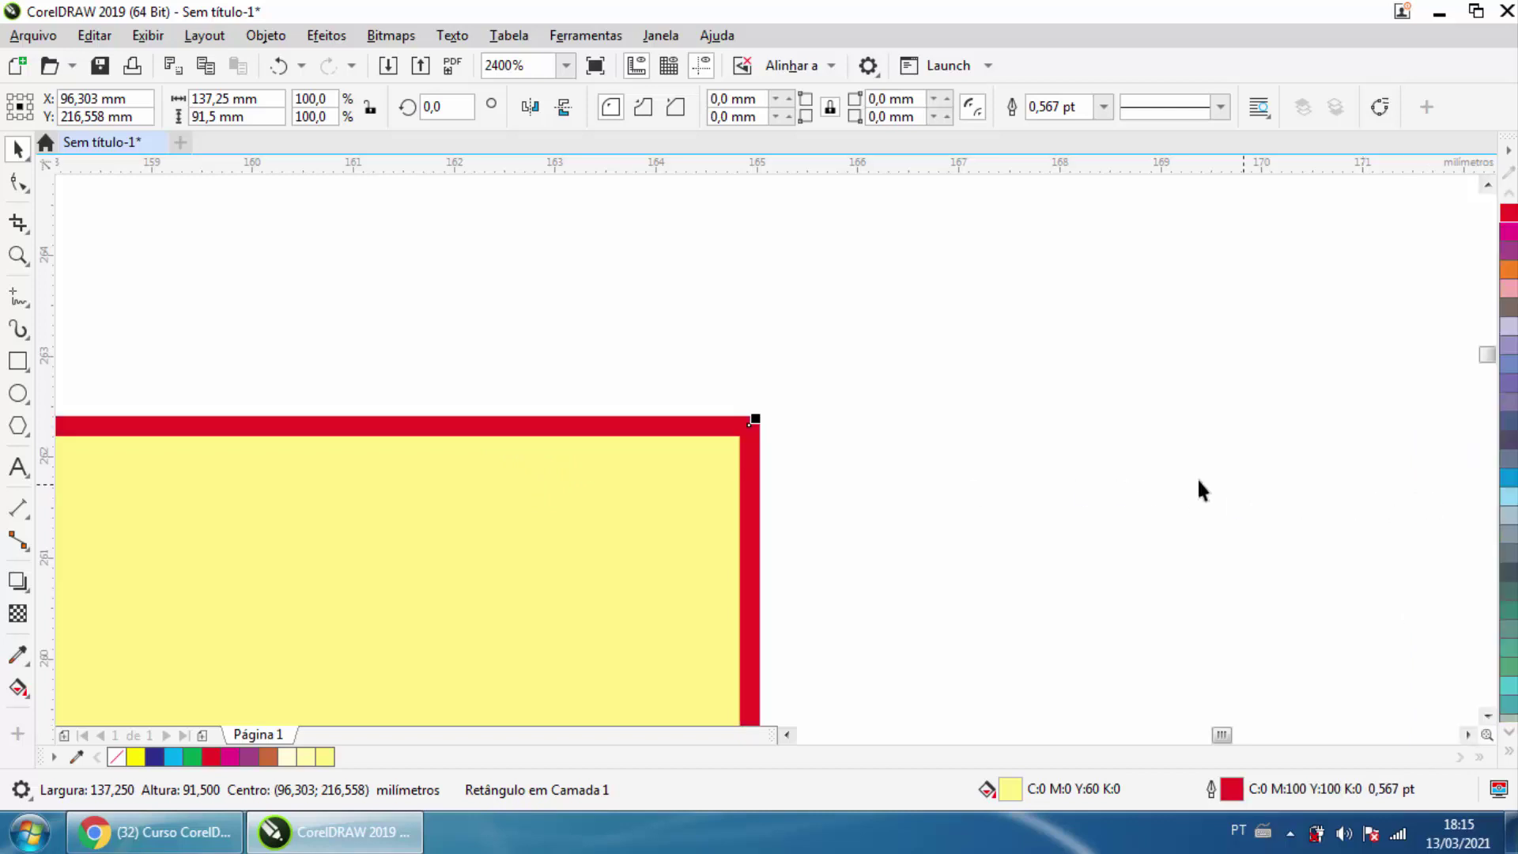
left_click(884, 439)
left_click(726, 426)
- Examine the rectangle's outline at several zoom levels and compare it with the fill and outline colour indicators
scroll(749, 498, "down", 8)
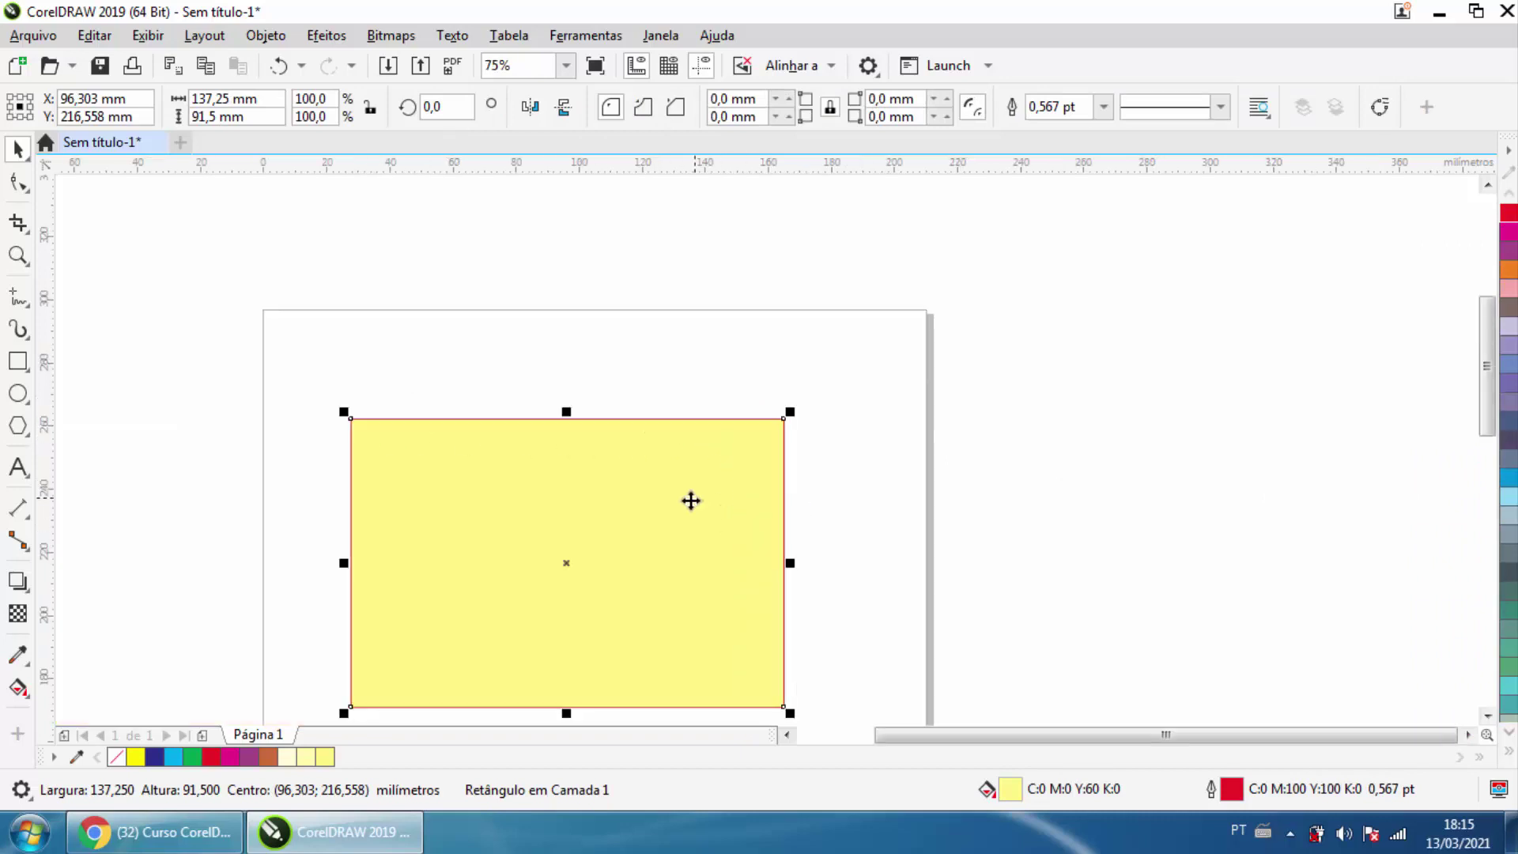
scroll(637, 552, "up", 2)
scroll(784, 425, "up", 2)
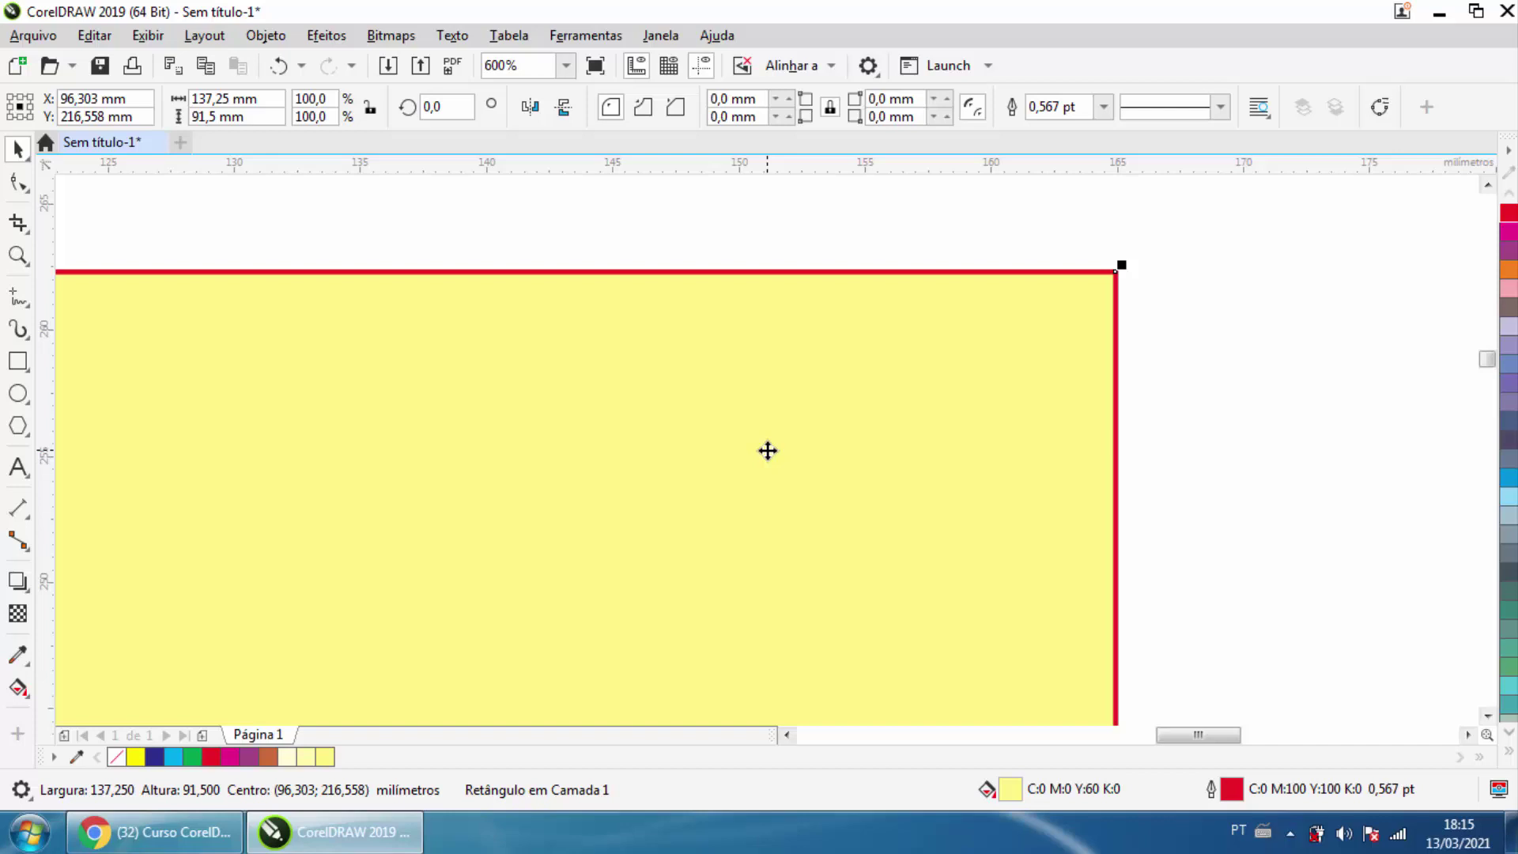
scroll(767, 451, "down", 4)
scroll(772, 501, "up", 1)
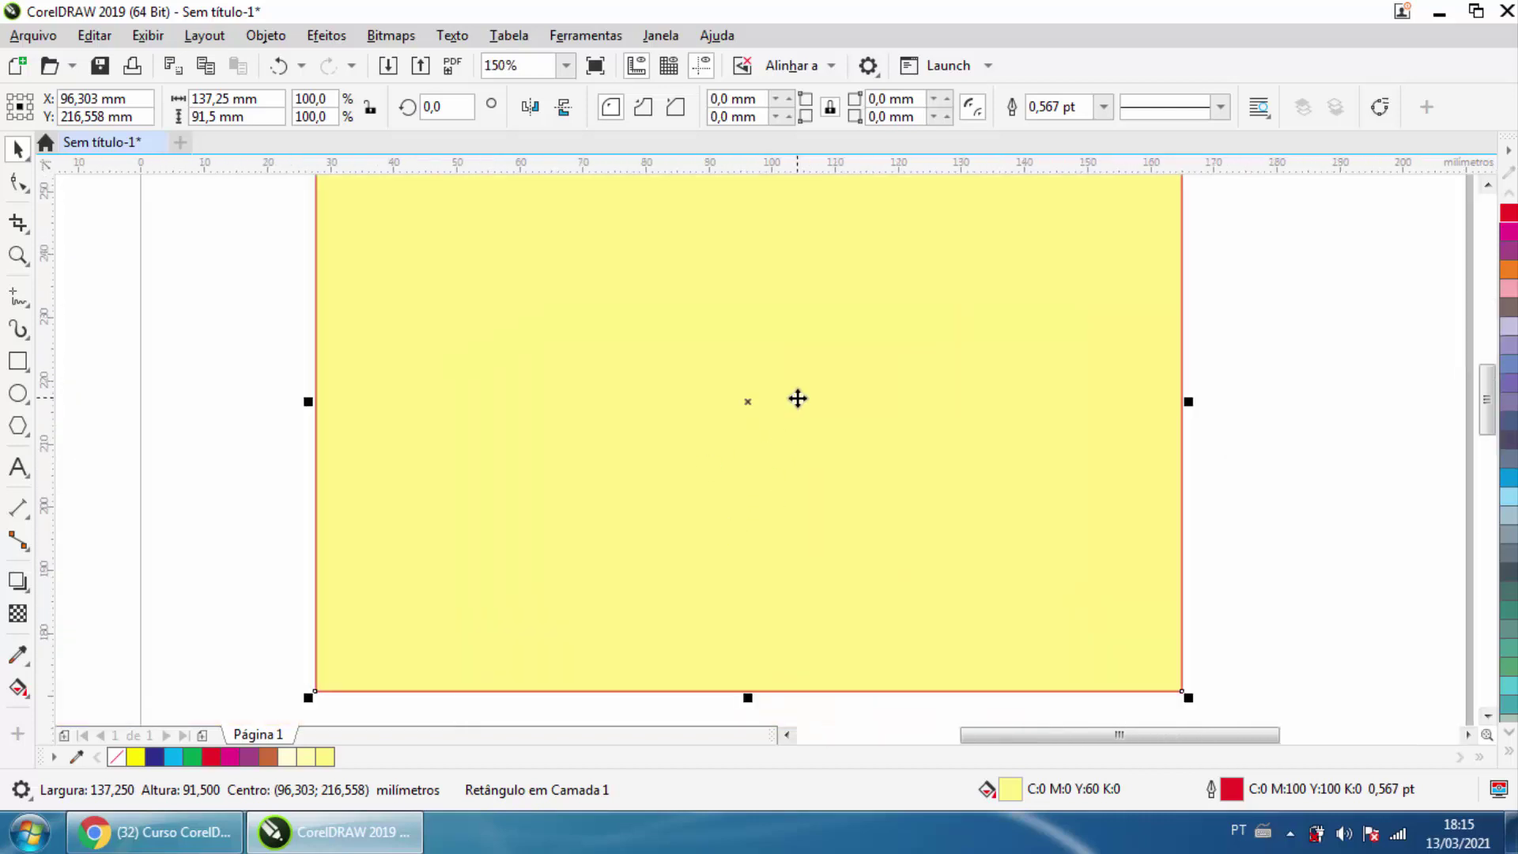
scroll(798, 399, "down", 1)
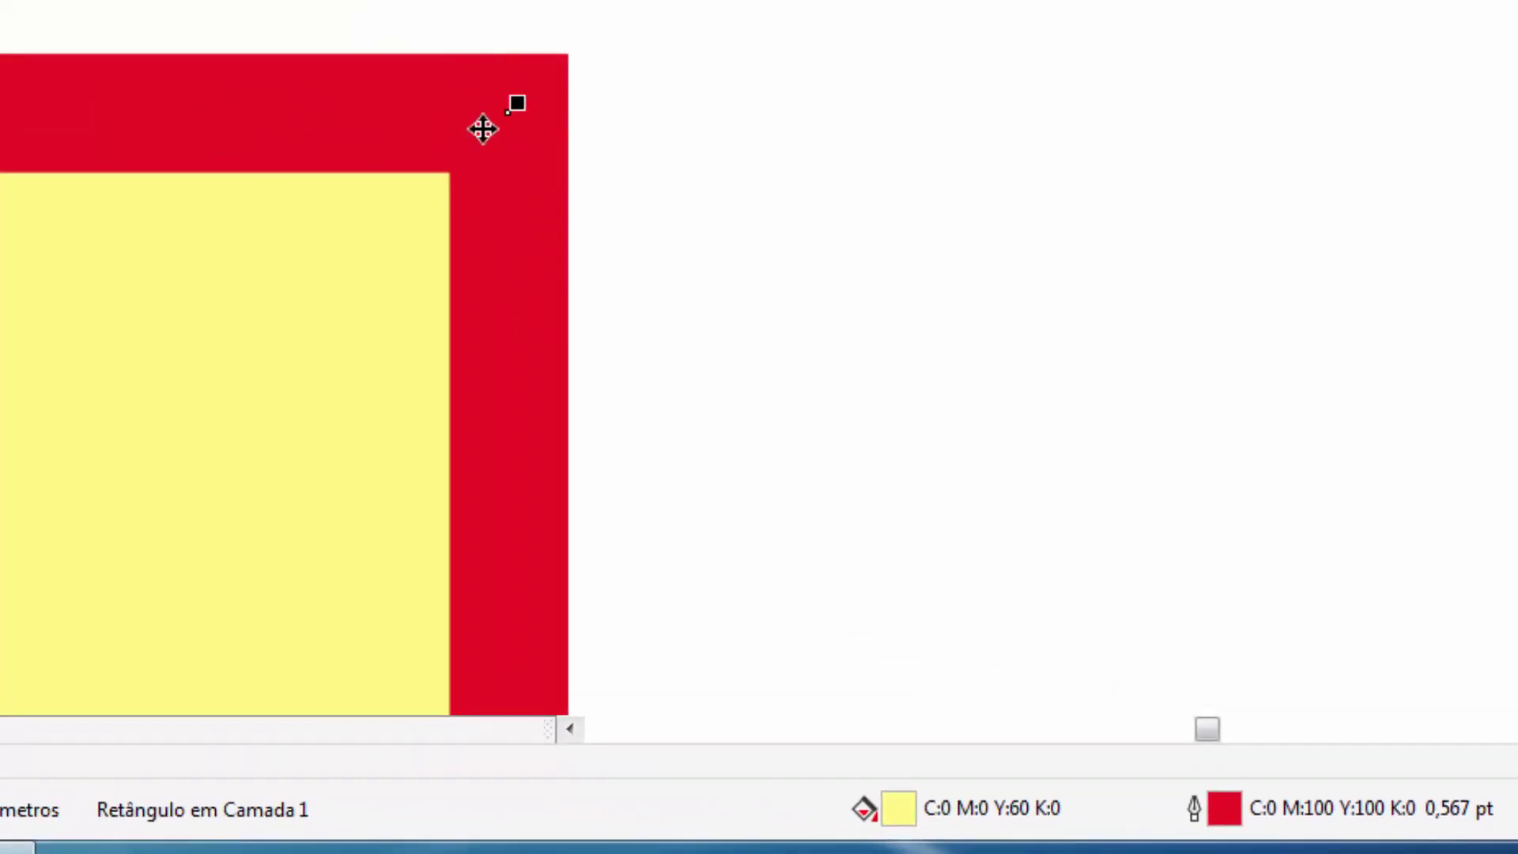
scroll(718, 459, "down", 3)
scroll(718, 458, "down", 2)
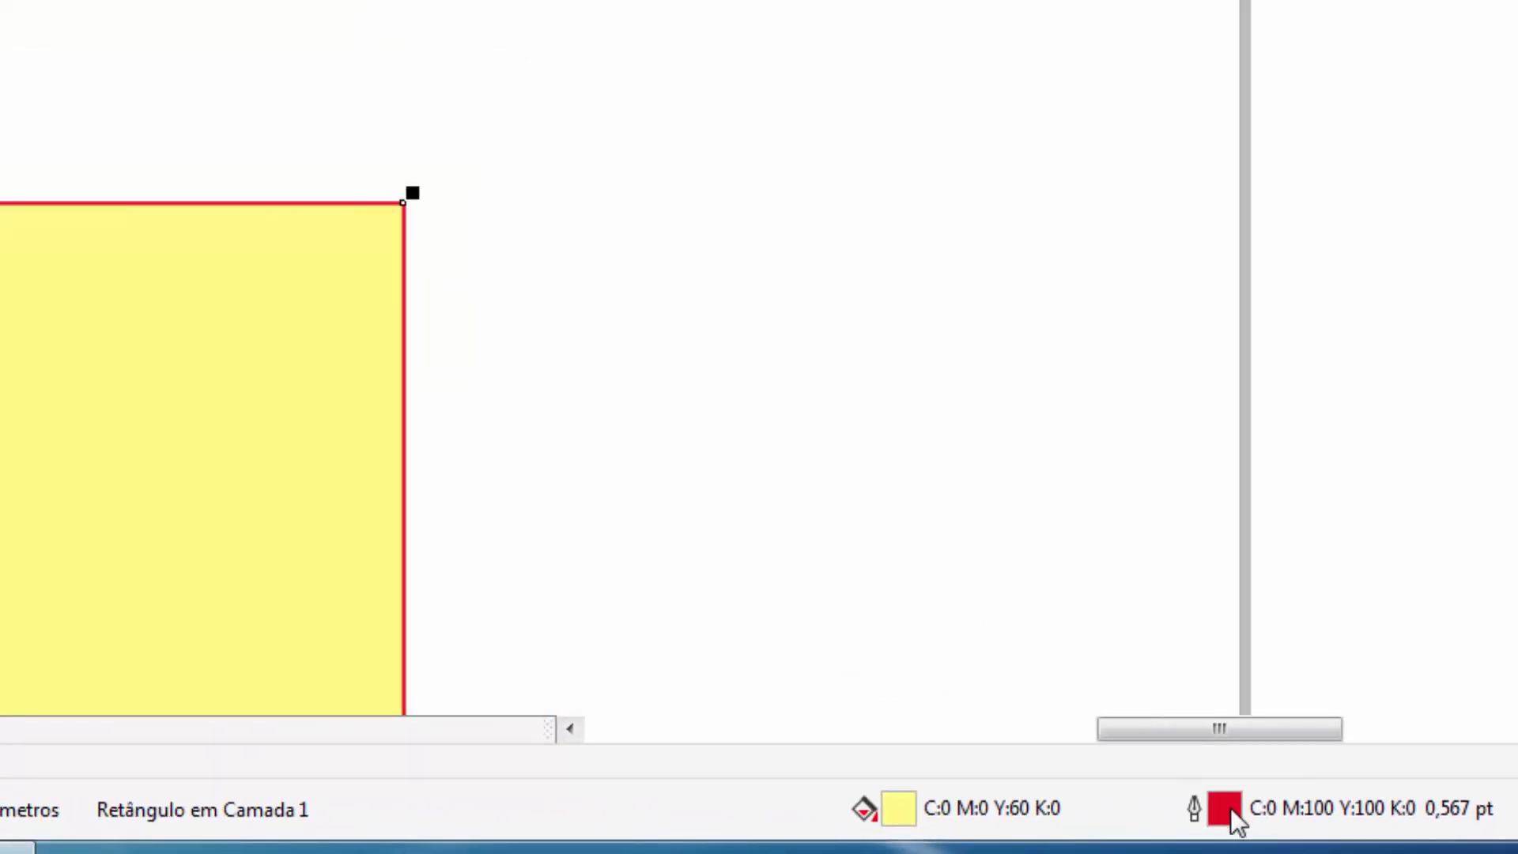
scroll(434, 319, "down", 3)
scroll(453, 385, "up", 2)
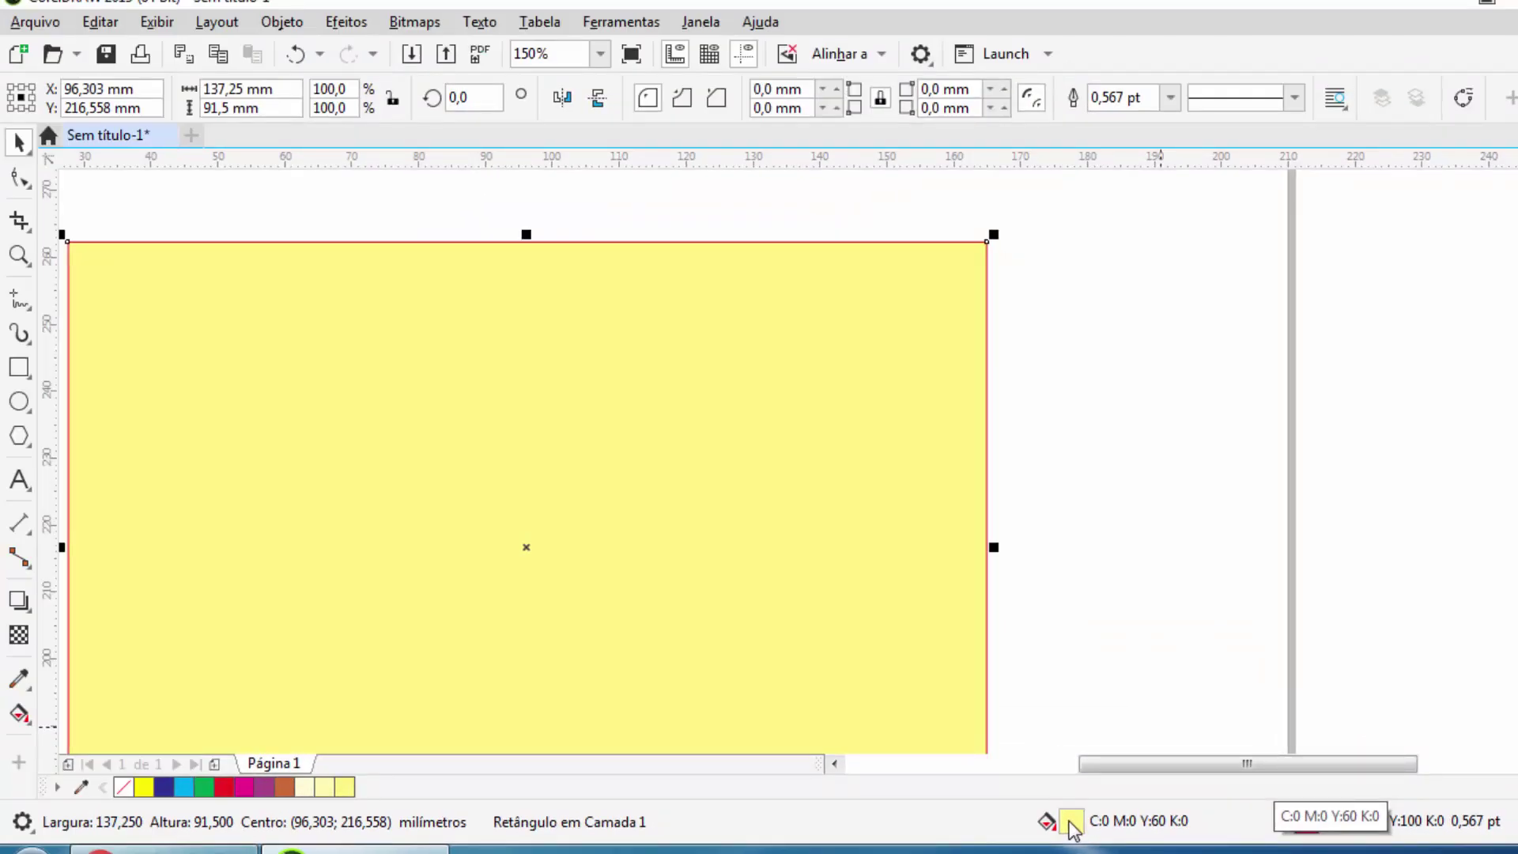
- Open the rectangle's fill for editing and pick a pale blue-violet uniform colour, C:40 M:37 Y:7 K:0, in the colour viewer
double_click(1071, 823)
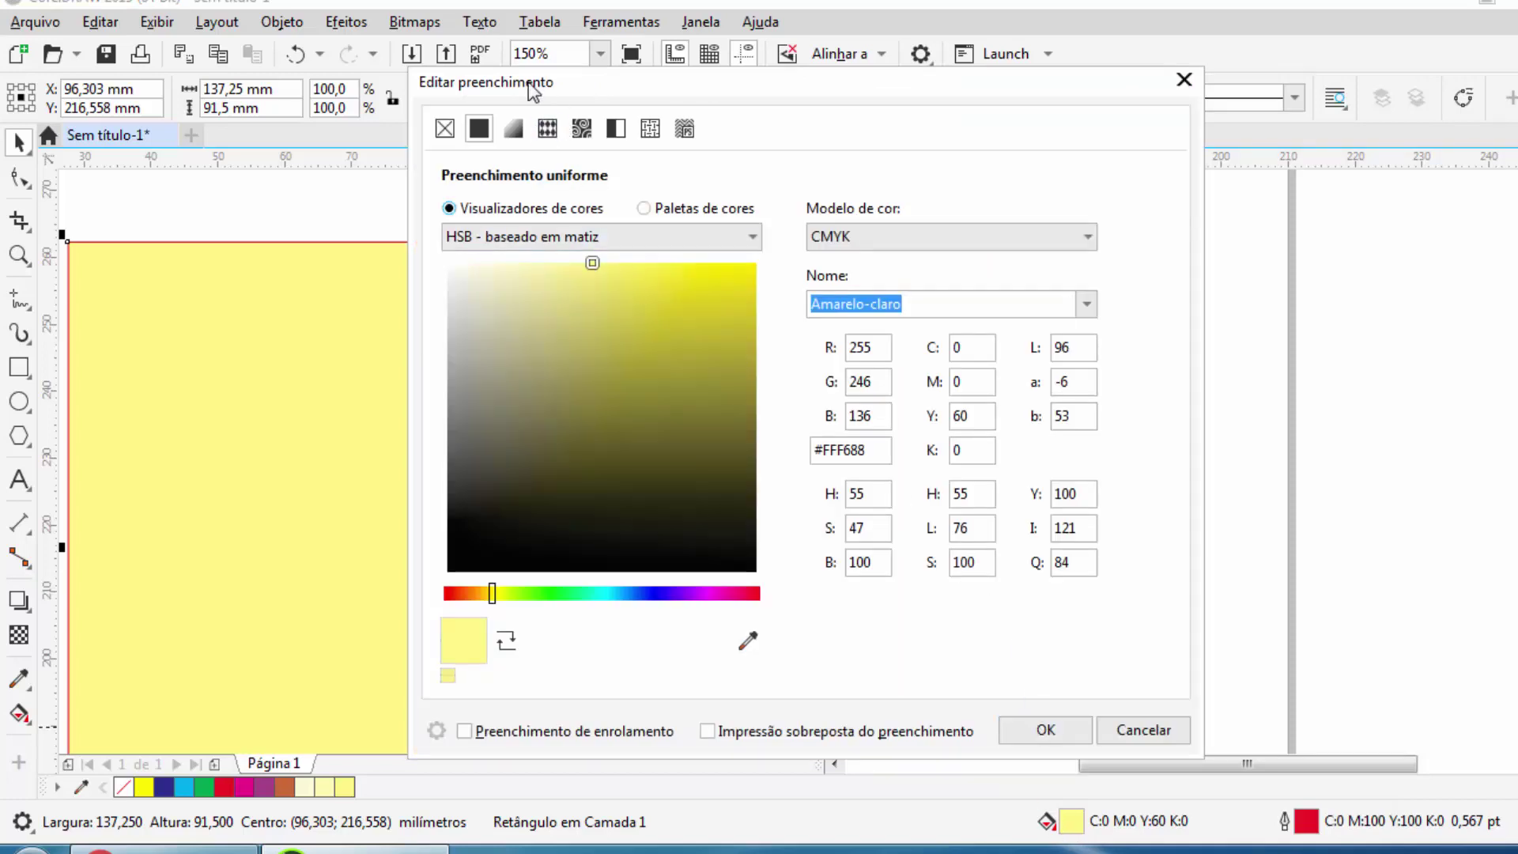
left_click(547, 128)
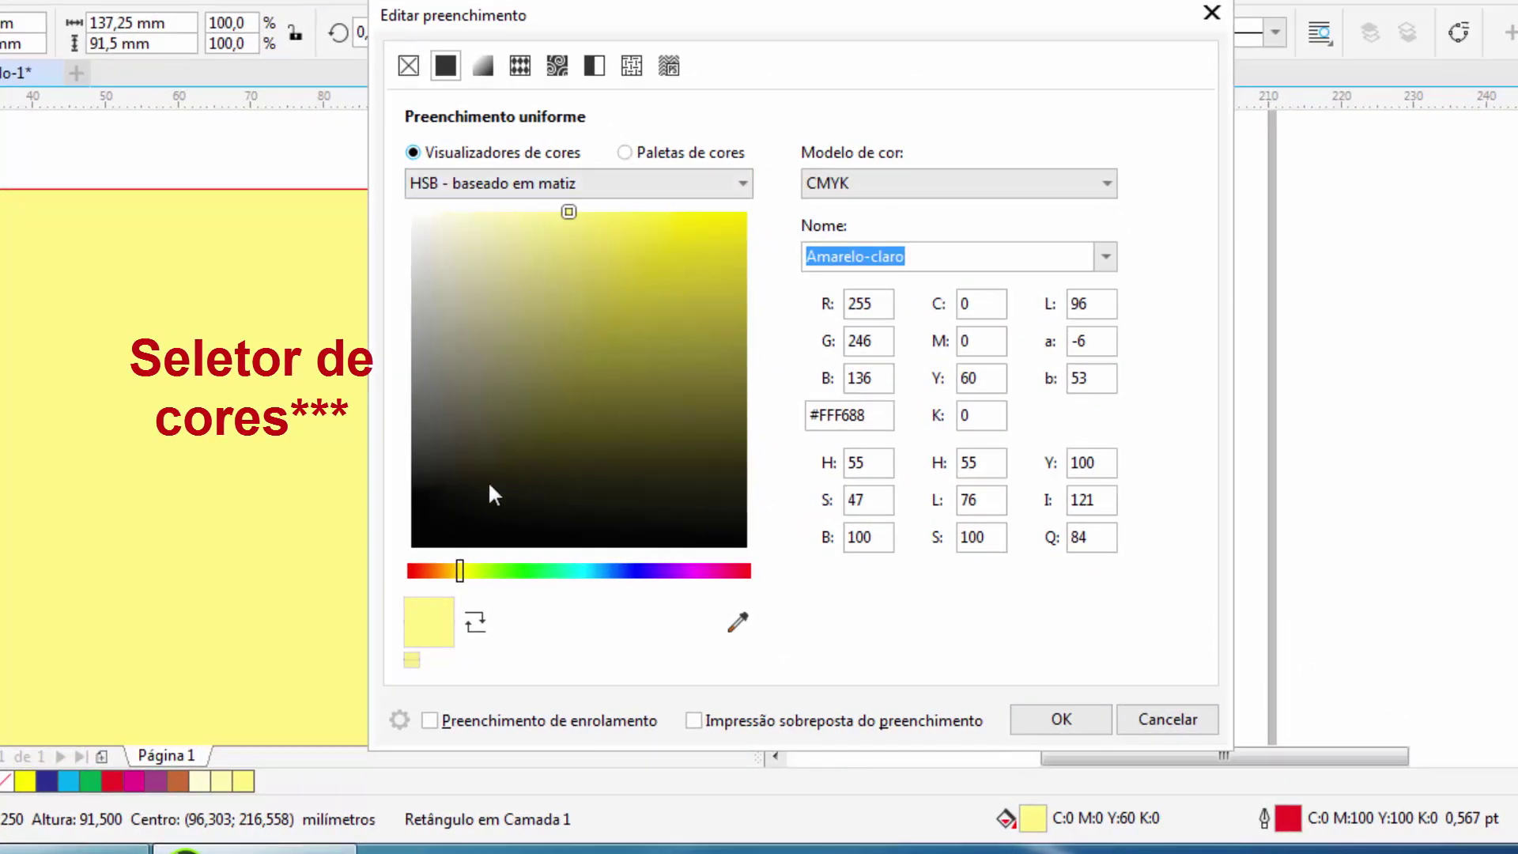
mouse_move(569, 391)
left_mouse_down()
mouse_move(711, 237)
mouse_move(591, 280)
mouse_move(577, 325)
mouse_move(765, 525)
mouse_move(683, 486)
left_mouse_up()
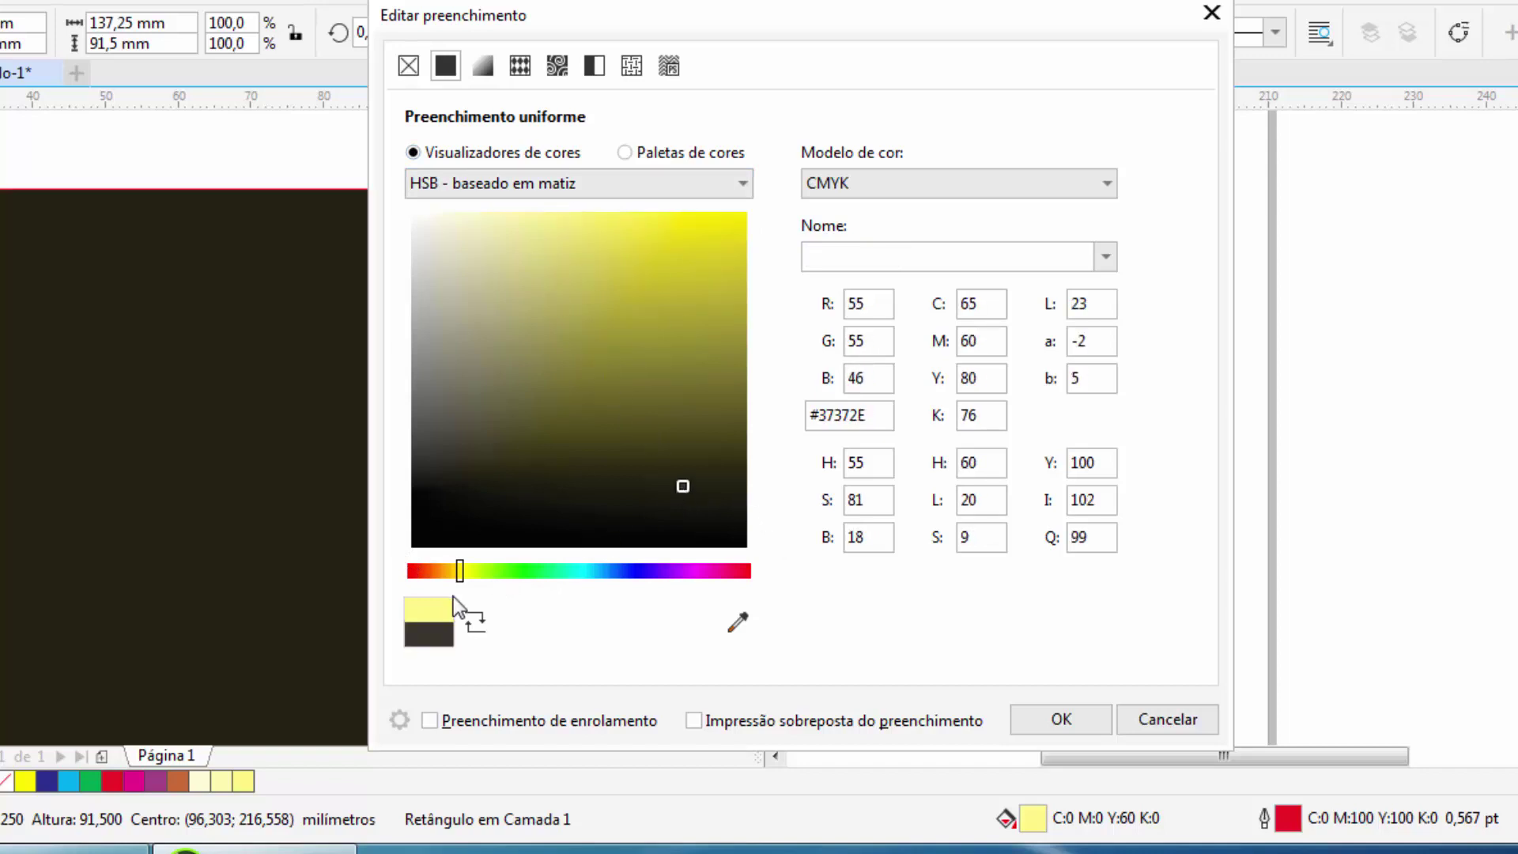
mouse_move(460, 569)
left_mouse_down()
mouse_move(705, 570)
mouse_move(624, 571)
mouse_move(661, 573)
mouse_move(639, 570)
left_mouse_up()
mouse_move(651, 505)
left_mouse_down()
mouse_move(717, 305)
mouse_move(712, 224)
mouse_move(594, 315)
mouse_move(602, 358)
left_mouse_up()
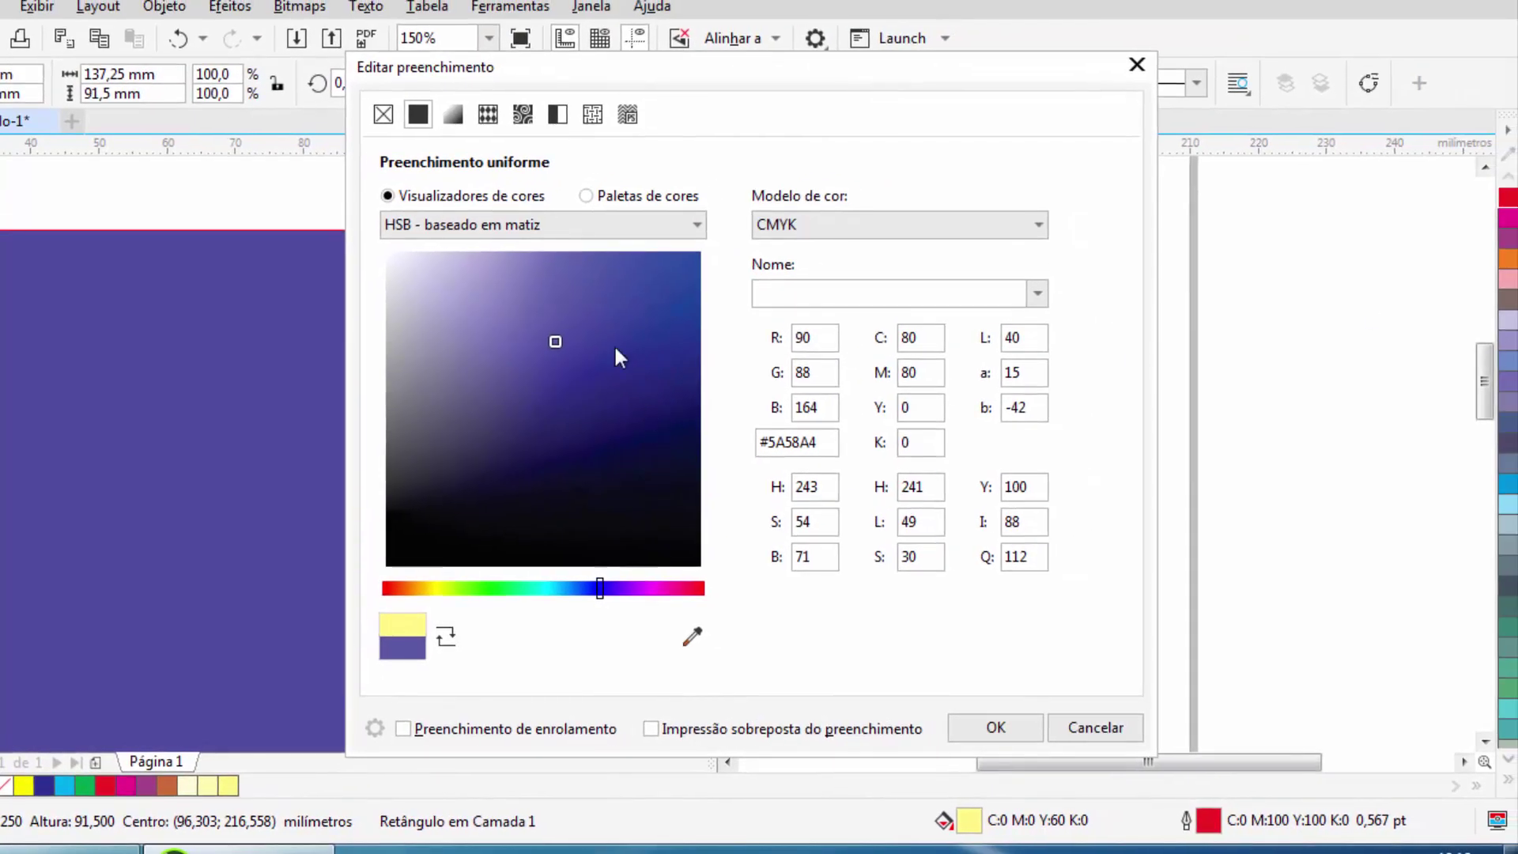
mouse_move(615, 349)
left_mouse_down()
mouse_move(572, 425)
mouse_move(444, 325)
left_mouse_up()
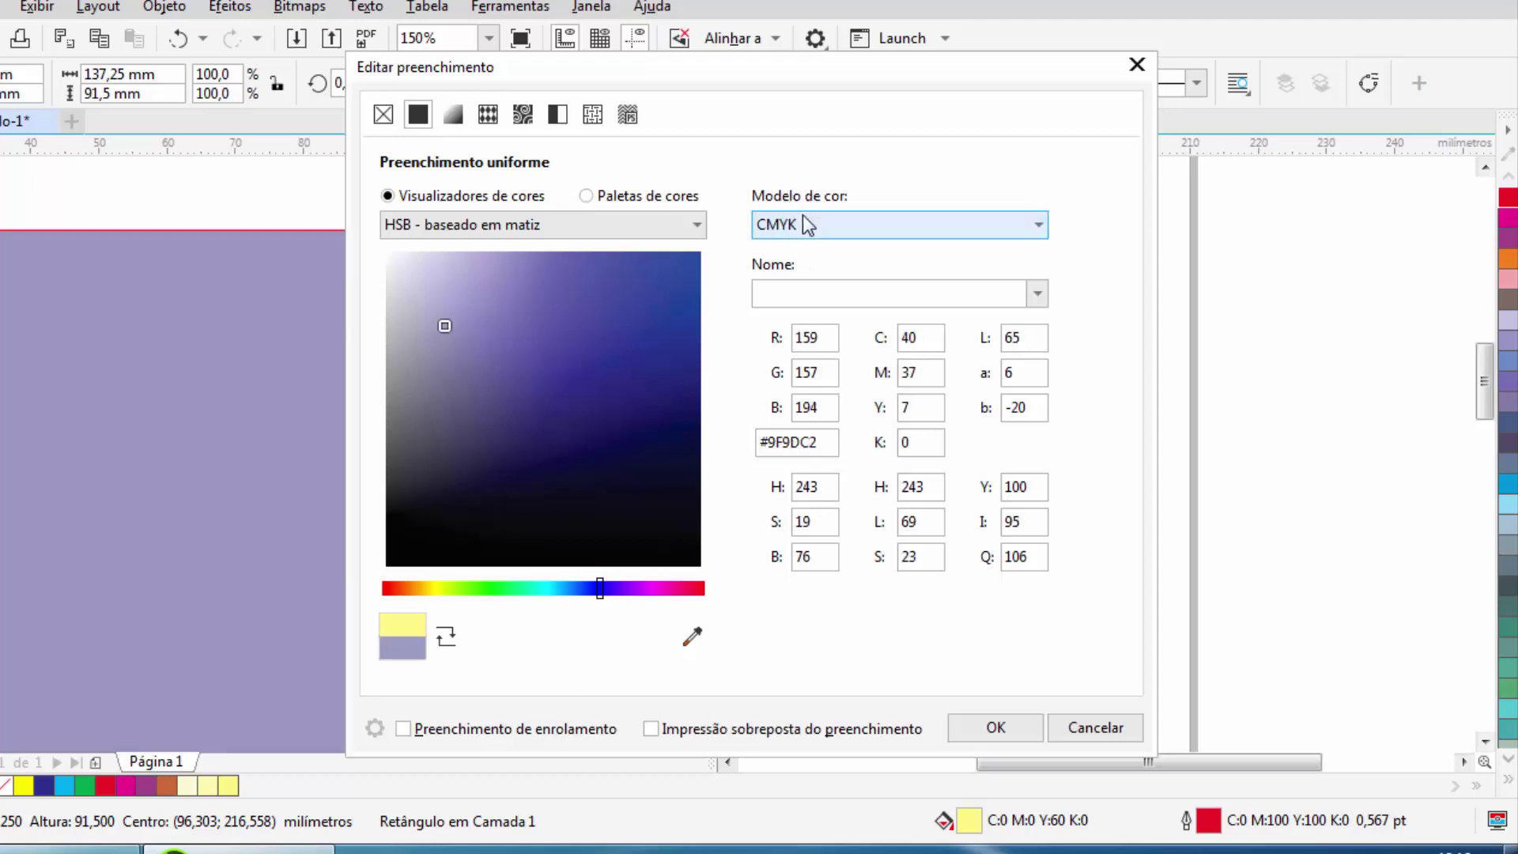
- Review the available colour models for the uniform fill, keep CMYK, and look at the RGB component values
left_click(805, 224)
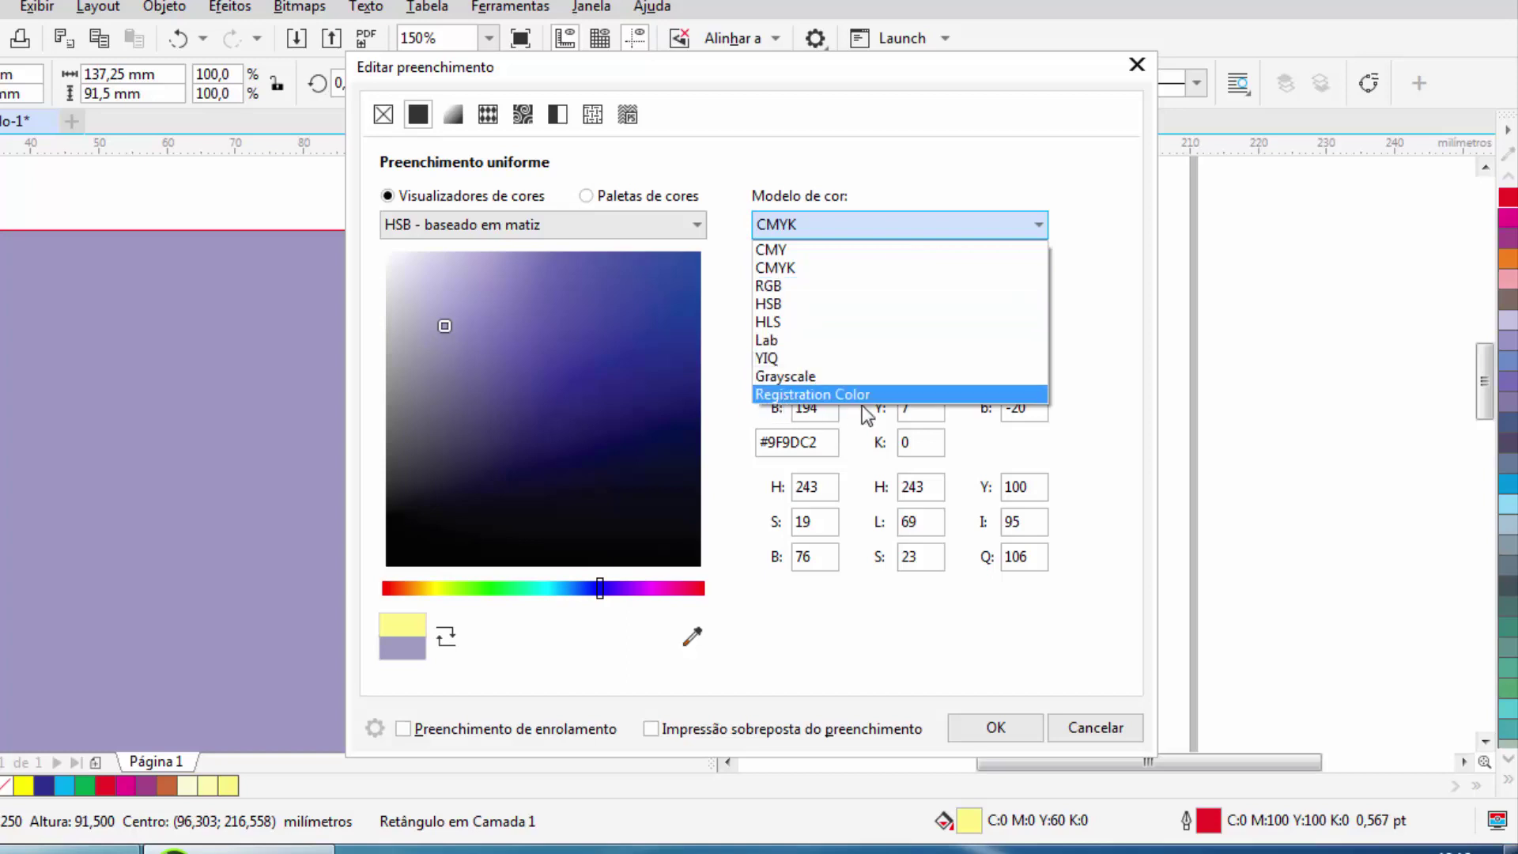
left_click(776, 268)
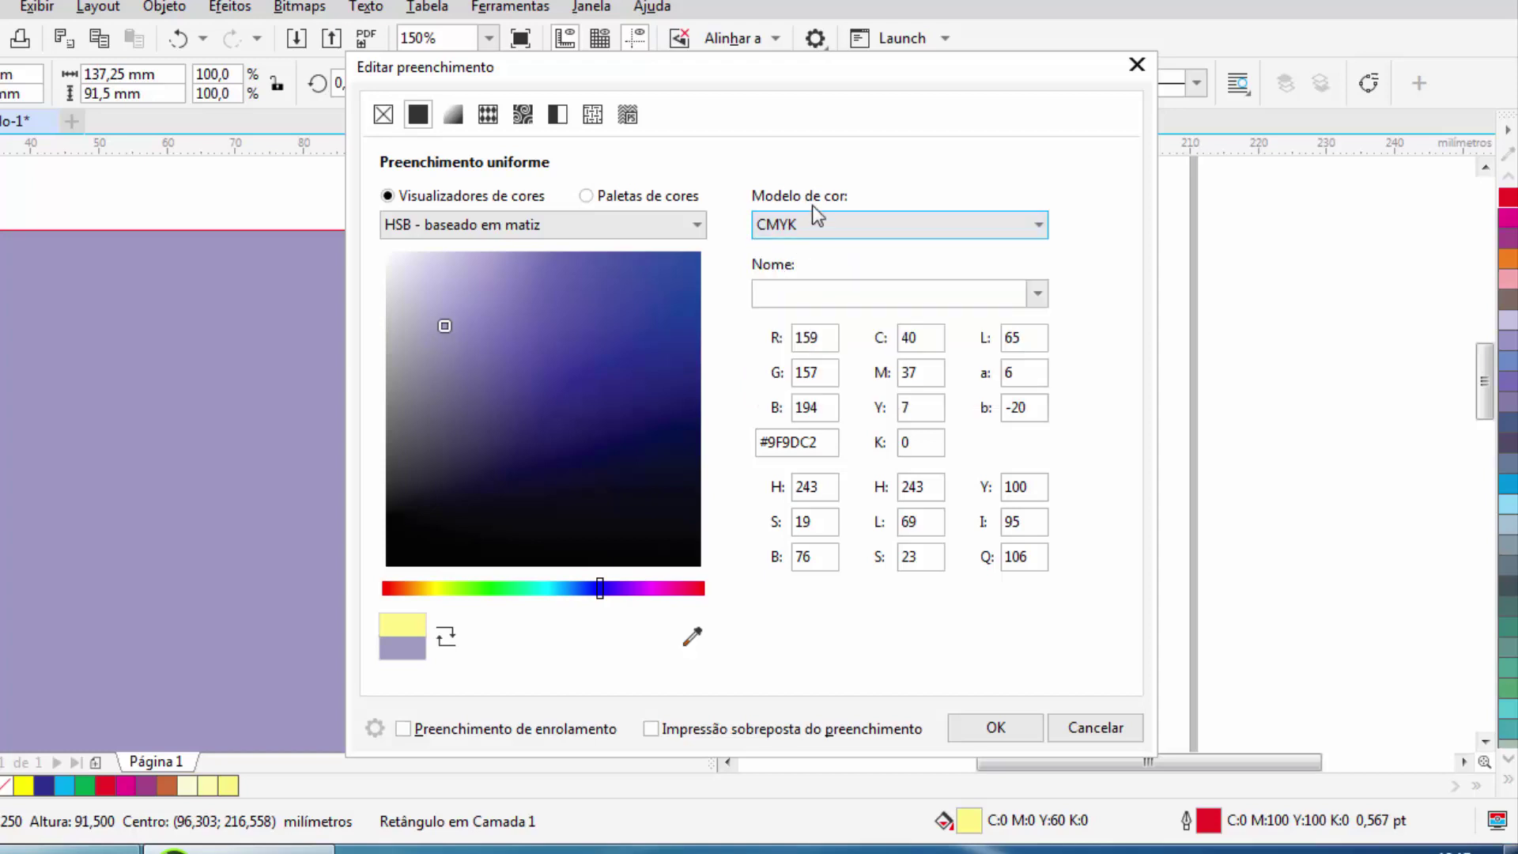
left_click(825, 338)
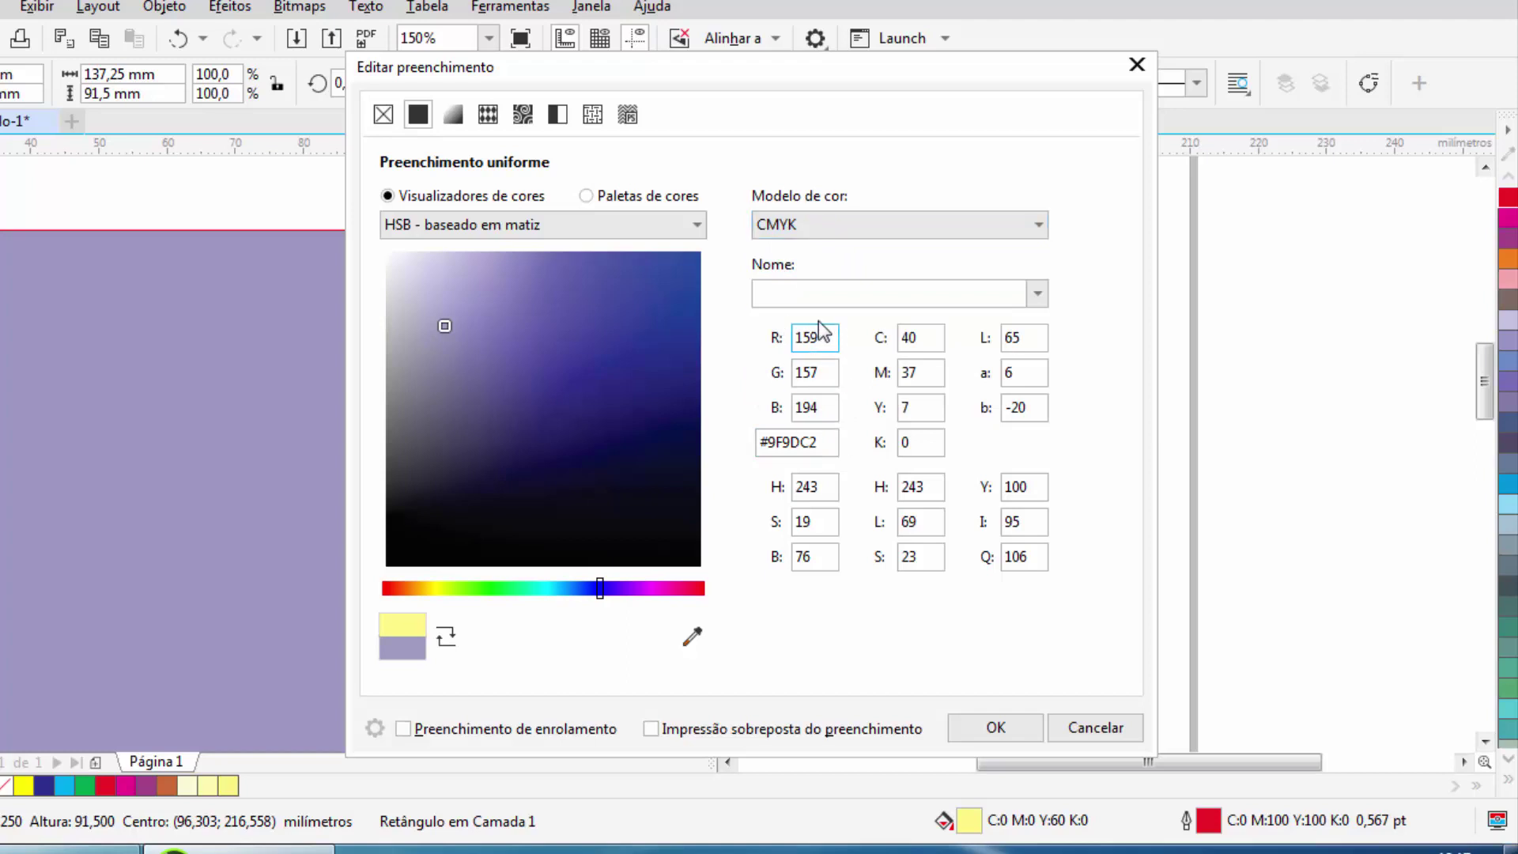